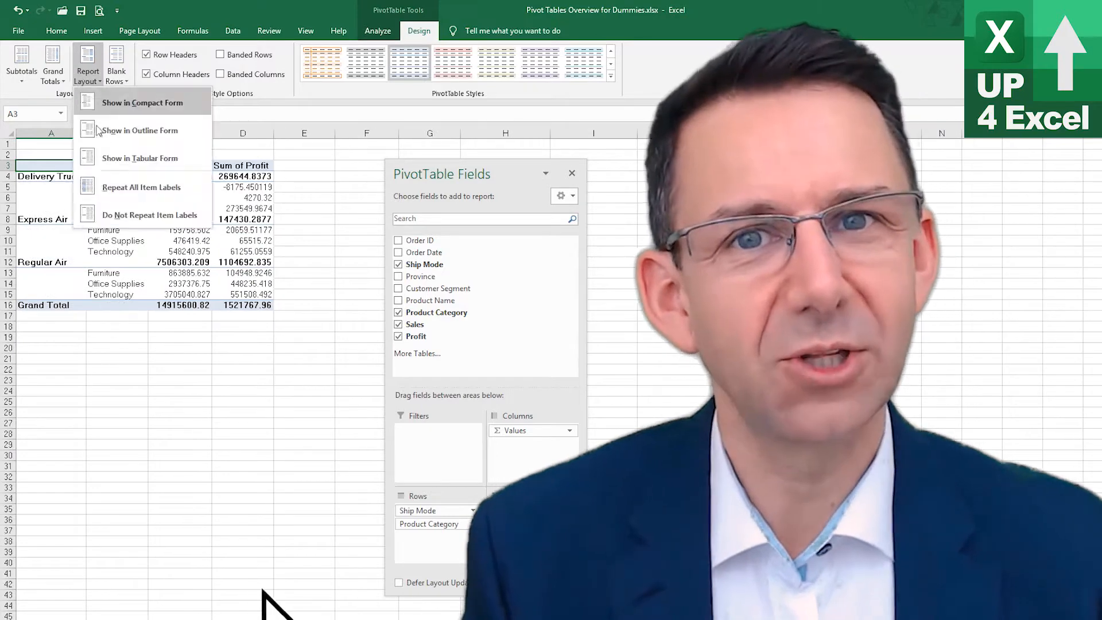
Step: Show the pivot table report in outline form and repeat all item labels
{"action": "left_click", "coordinate": [102, 133]}
{"action": "left_click", "coordinate": [88, 80]}
{"action": "left_click", "coordinate": [118, 187]}
Step: Insert a blank line after each Ship Mode group in the pivot table and turn on banded rows
{"action": "left_click", "coordinate": [118, 82]}
{"action": "left_click", "coordinate": [155, 102]}
{"action": "left_click", "coordinate": [221, 55]}
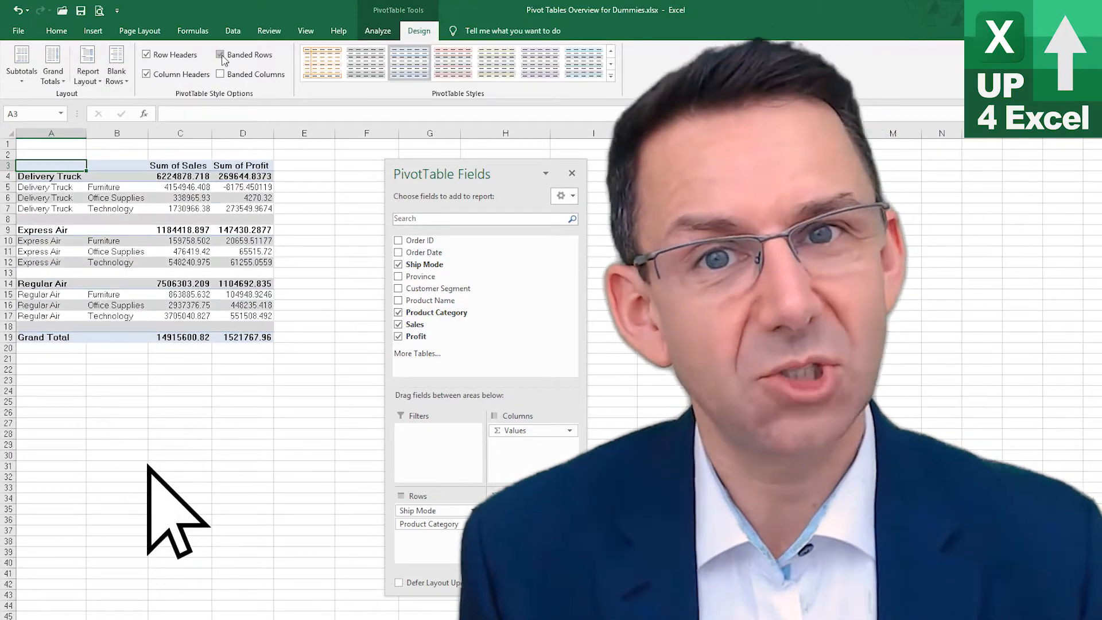
Step: Change the number format of the Sum of Sales values in the pivot table
{"action": "right_click", "coordinate": [194, 198]}
{"action": "left_click", "coordinate": [232, 222]}
{"action": "left_click", "coordinate": [106, 138]}
{"action": "left_click", "coordinate": [260, 160]}
{"action": "left_click", "coordinate": [260, 160]}
{"action": "left_click", "coordinate": [219, 175]}
{"action": "left_click", "coordinate": [333, 351]}
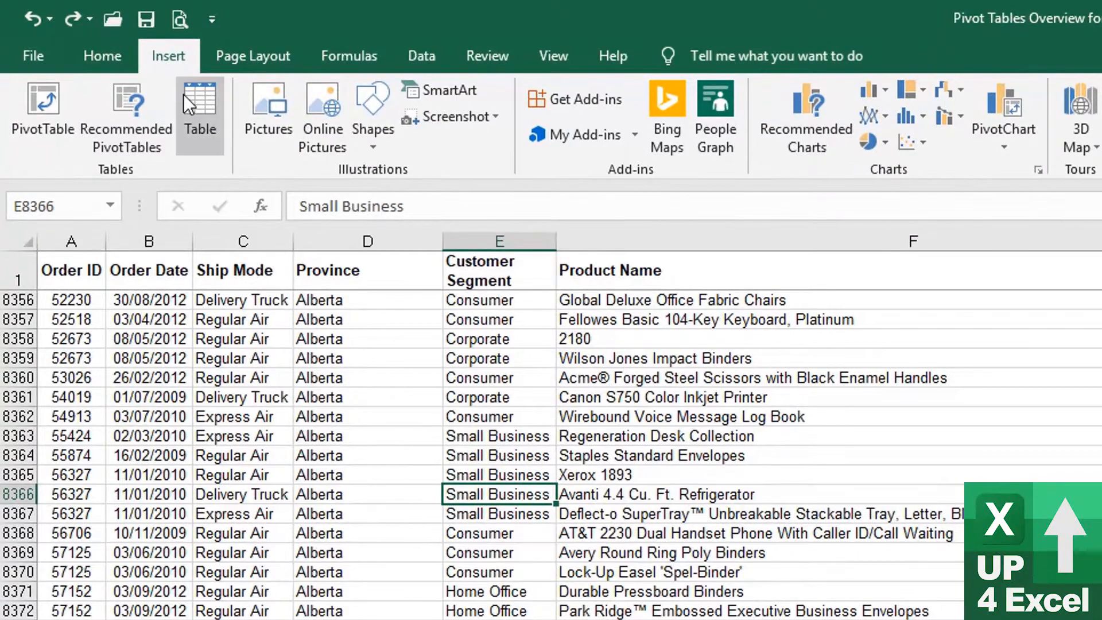
Step: Convert the order data in A1:I8400 into a table with headers
{"action": "left_click", "coordinate": [198, 121]}
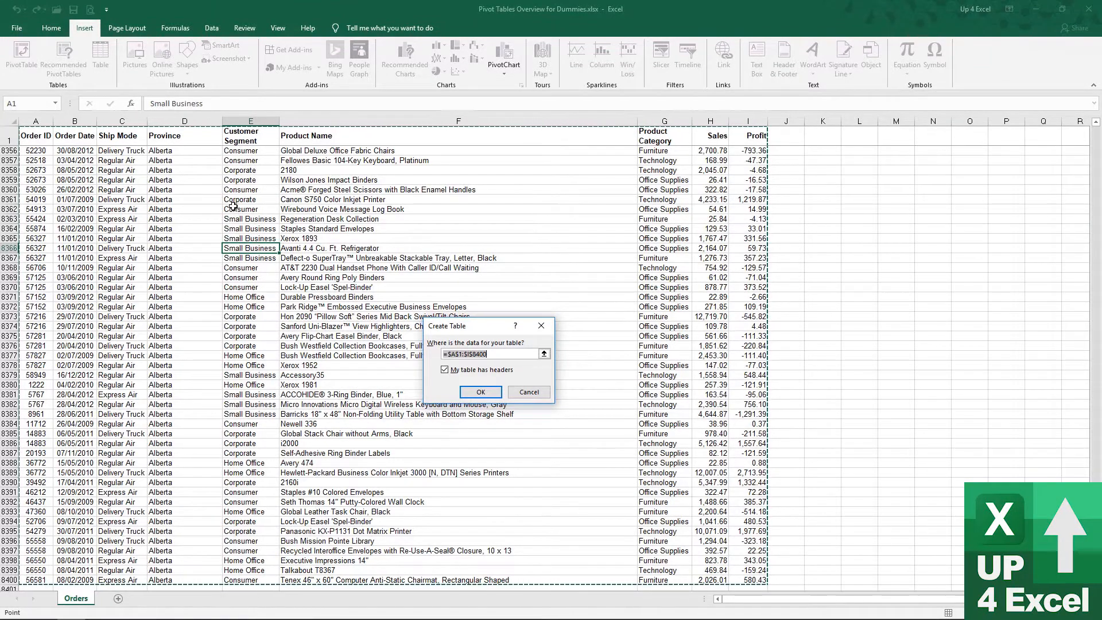
{"action": "left_click", "coordinate": [484, 394]}
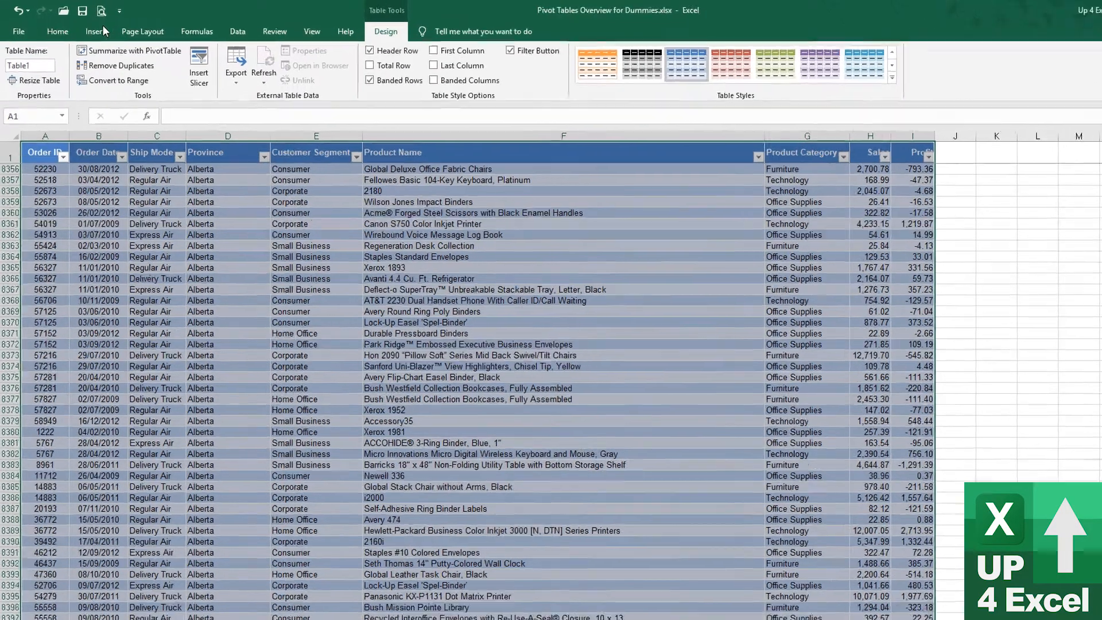
Step: Insert a PivotTable based on Table1 on a new worksheet
{"action": "left_click", "coordinate": [90, 30]}
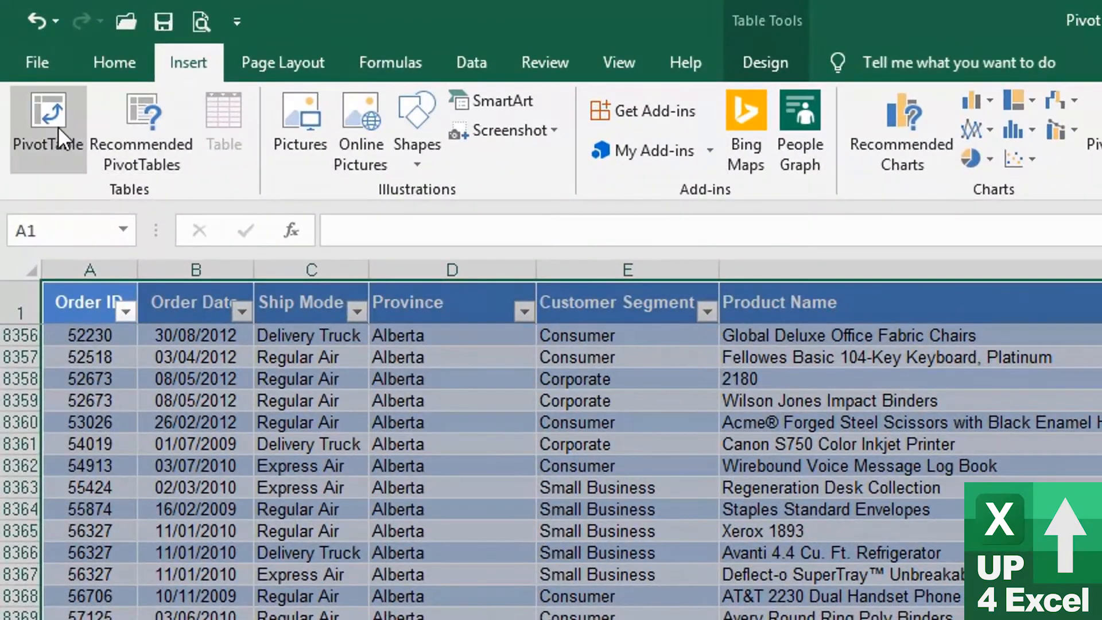
{"action": "left_click", "coordinate": [38, 99]}
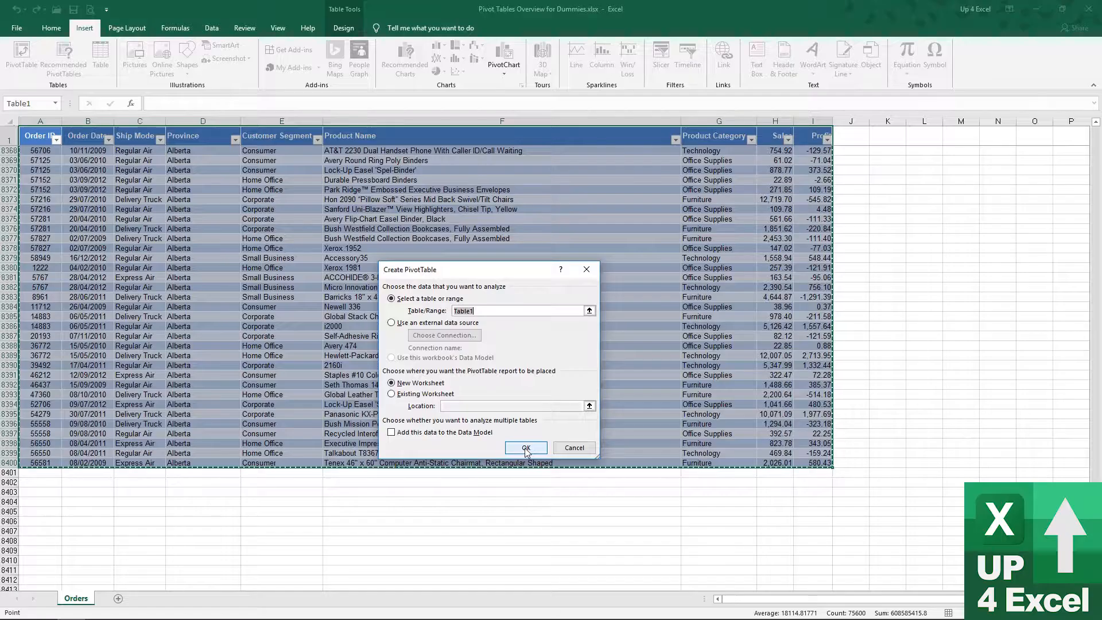
{"action": "left_click", "coordinate": [503, 580]}
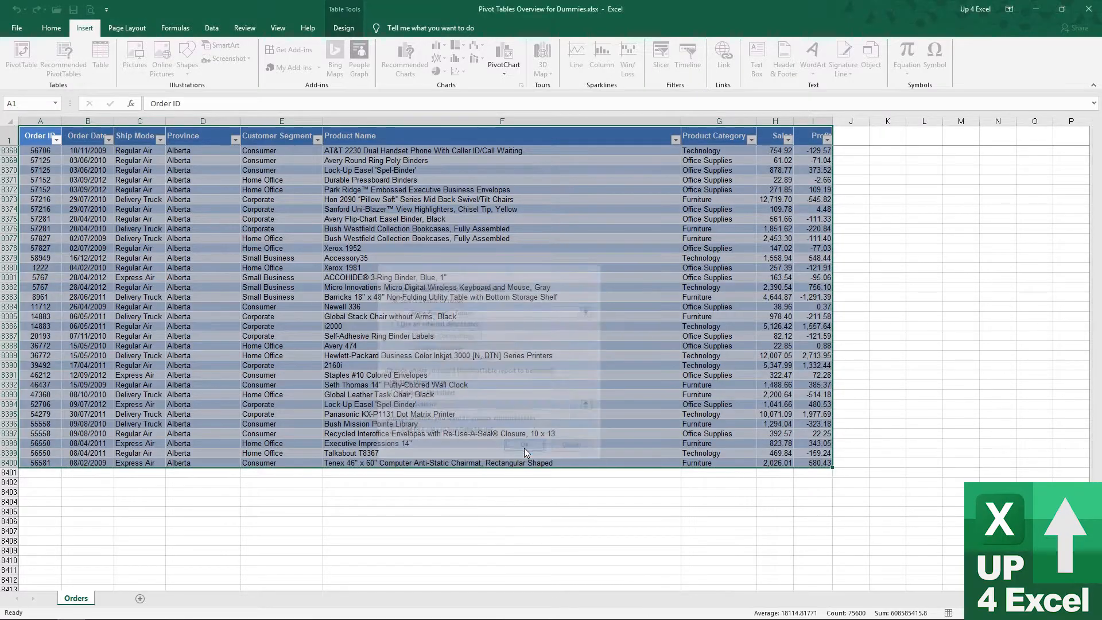
Step: Add a new row beneath the last record on the Orders sheet by entering 45684 as the Order ID in A8401
{"action": "left_click", "coordinate": [113, 599]}
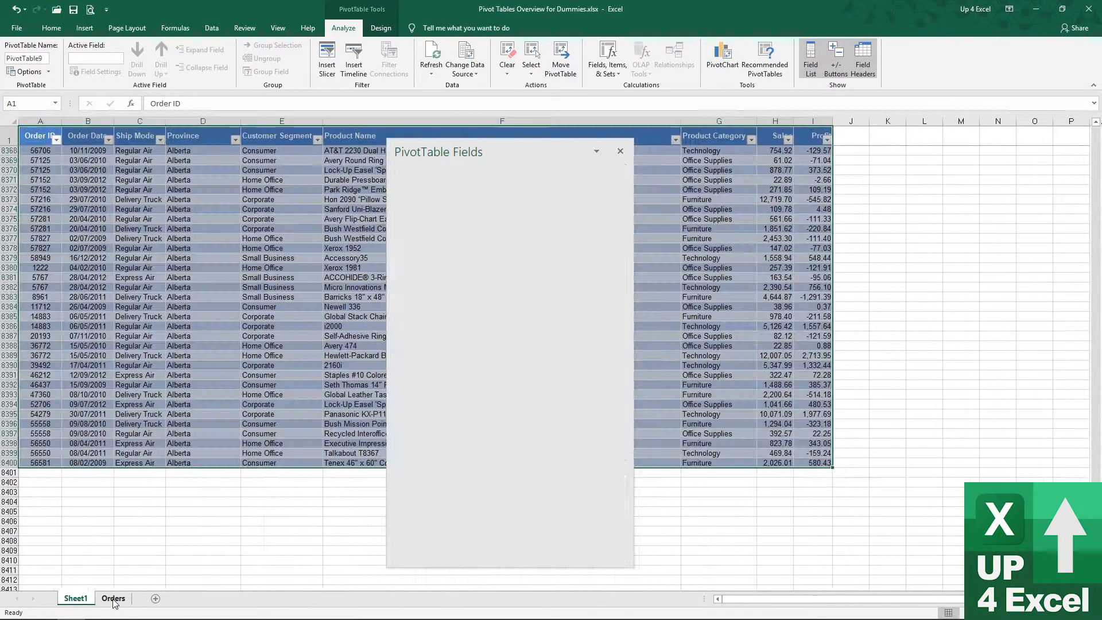
{"action": "left_click", "coordinate": [48, 475]}
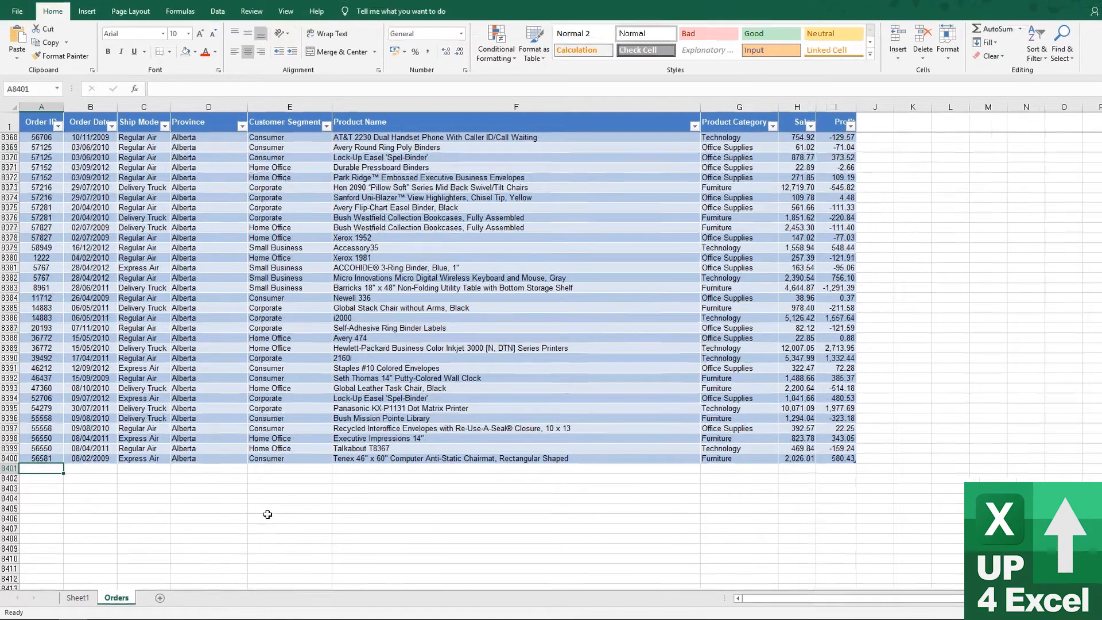
{"action": "type", "text": "45684"}
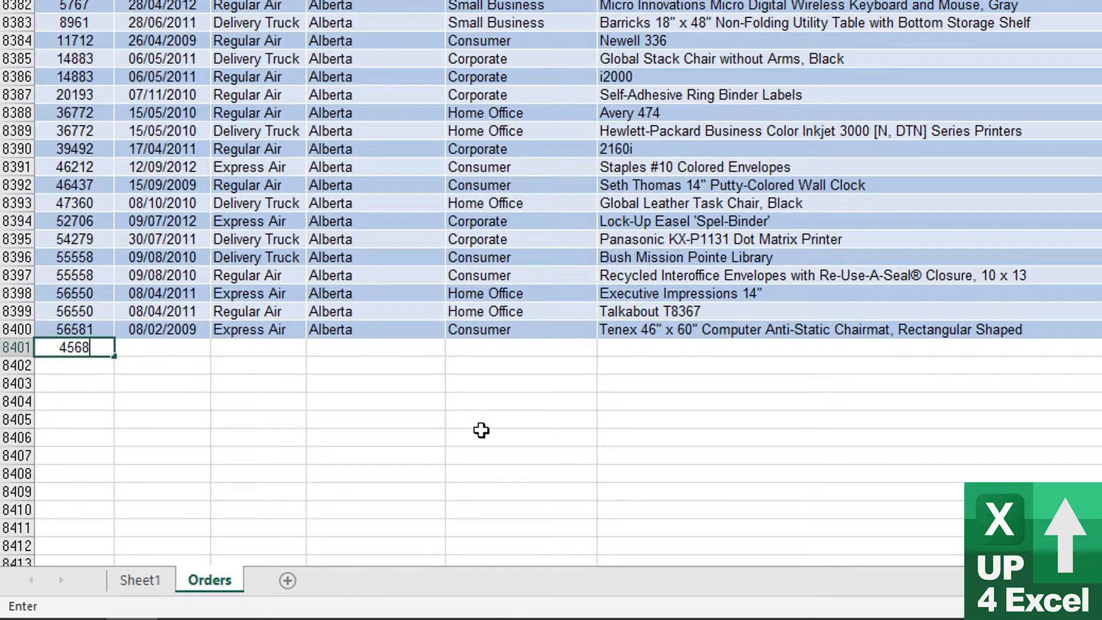
{"action": "key", "text": "Return"}
{"action": "key", "text": "Up"}
{"action": "key", "text": "Up"}
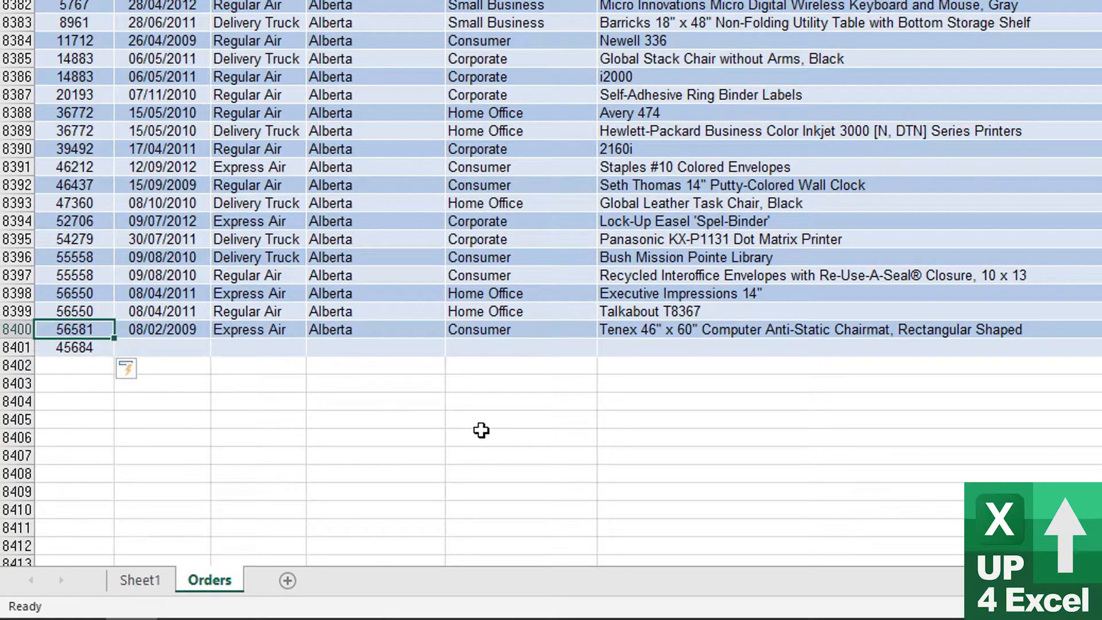
{"action": "key", "text": "Down"}
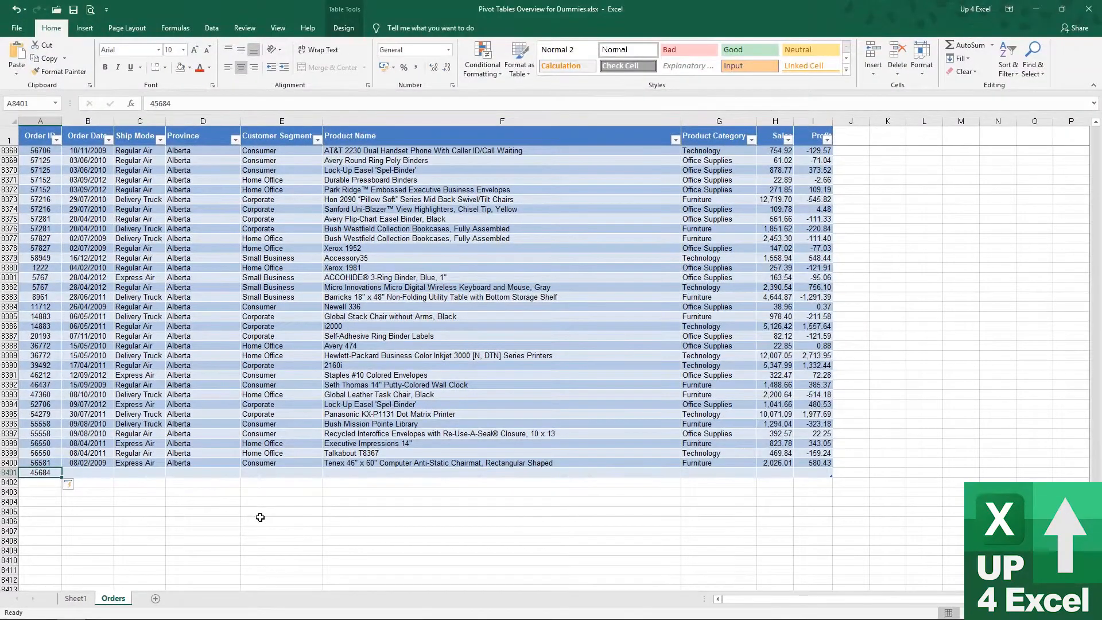
Step: Open the data source settings of the pivot table on Sheet1 and examine how far its source range extends
{"action": "left_click", "coordinate": [75, 599]}
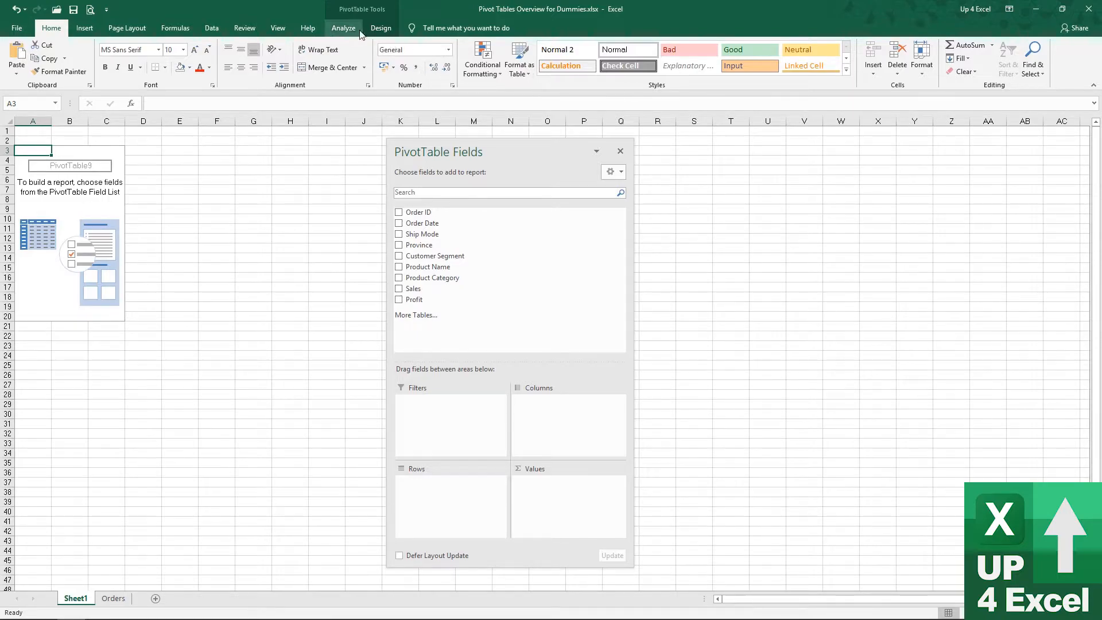
{"action": "left_click", "coordinate": [343, 27]}
{"action": "left_click", "coordinate": [472, 57]}
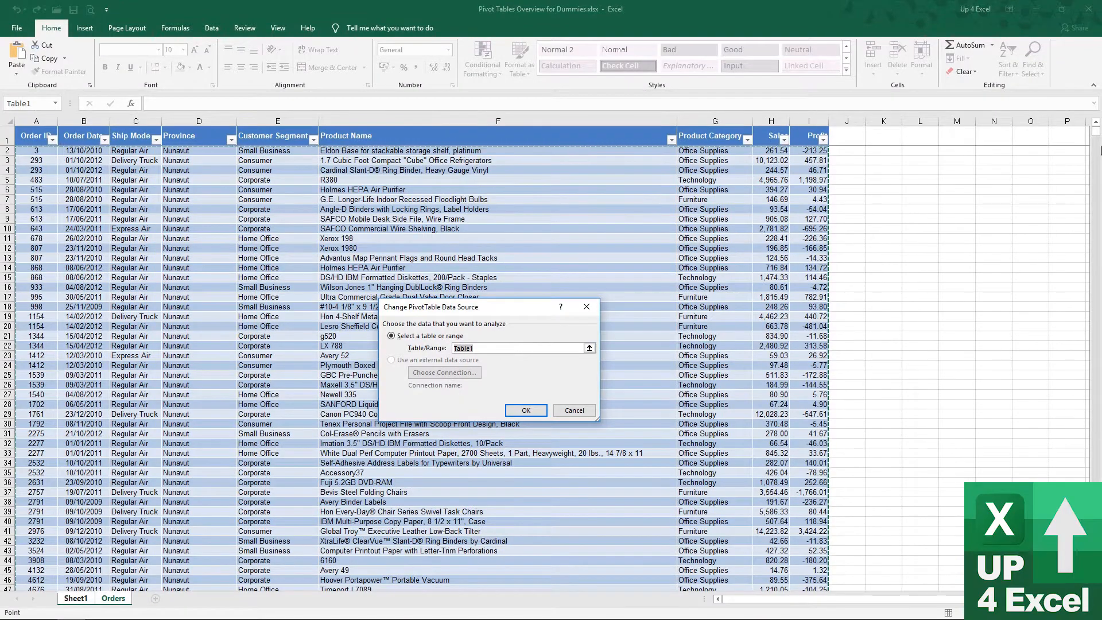
{"action": "left_click_drag", "start_coordinate": [1097, 133], "coordinate": [1097, 578]}
{"action": "scroll", "coordinate": [696, 583], "scroll_direction": "down", "scroll_amount": 2}
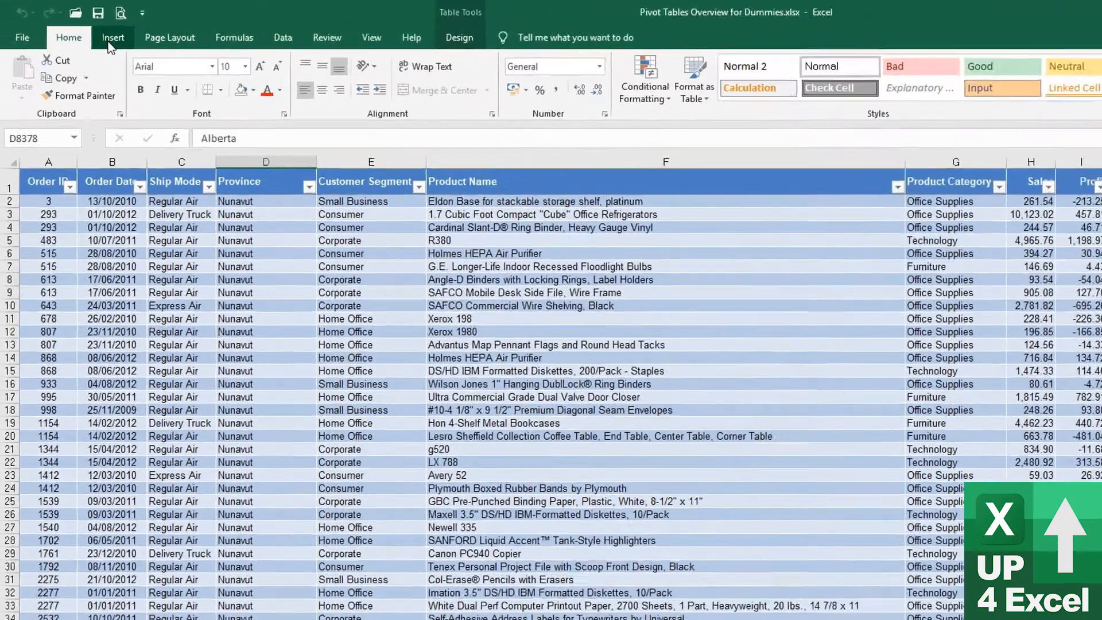
Step: Preview the recommended PivotTables for profit by province, customer segment and ship mode, then close them without inserting one
{"action": "left_click", "coordinate": [80, 30]}
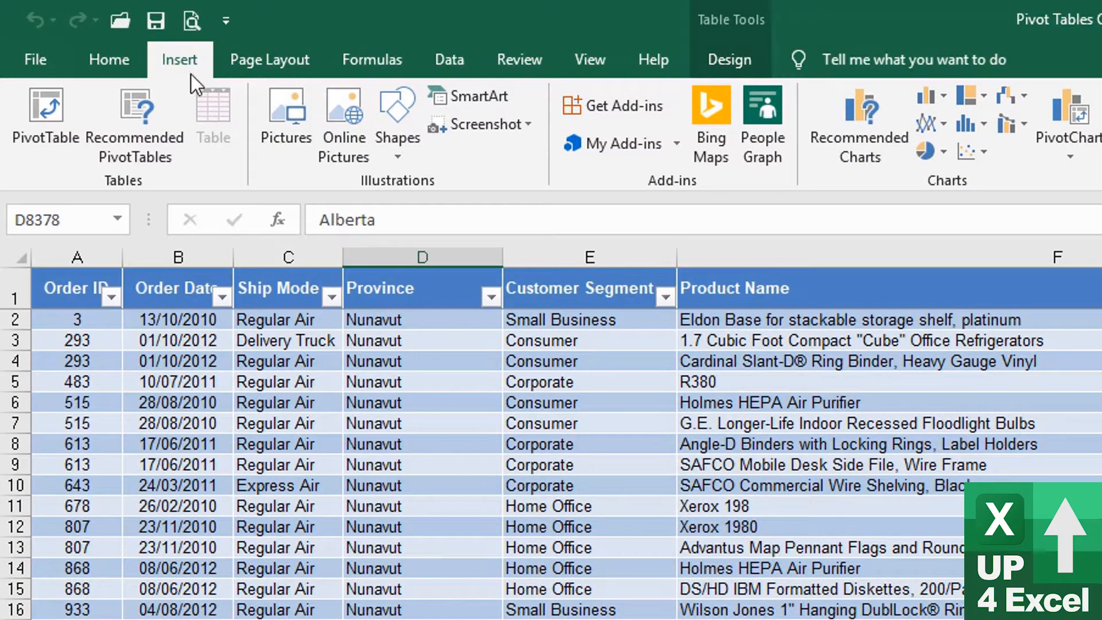
{"action": "left_click", "coordinate": [146, 109]}
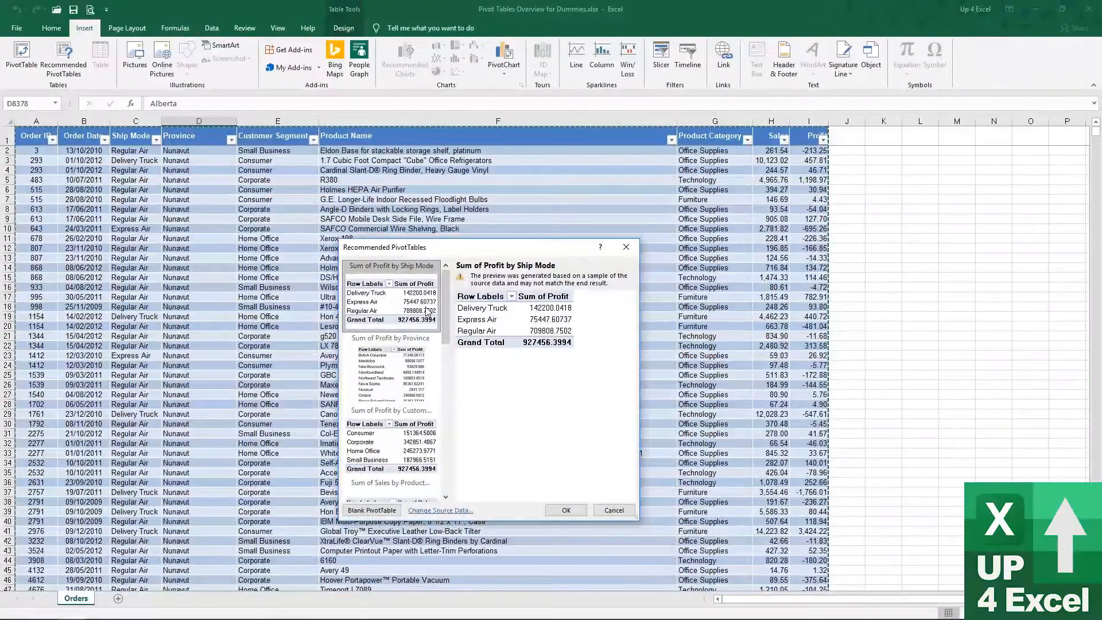
{"action": "left_click", "coordinate": [412, 373]}
{"action": "left_click", "coordinate": [404, 441]}
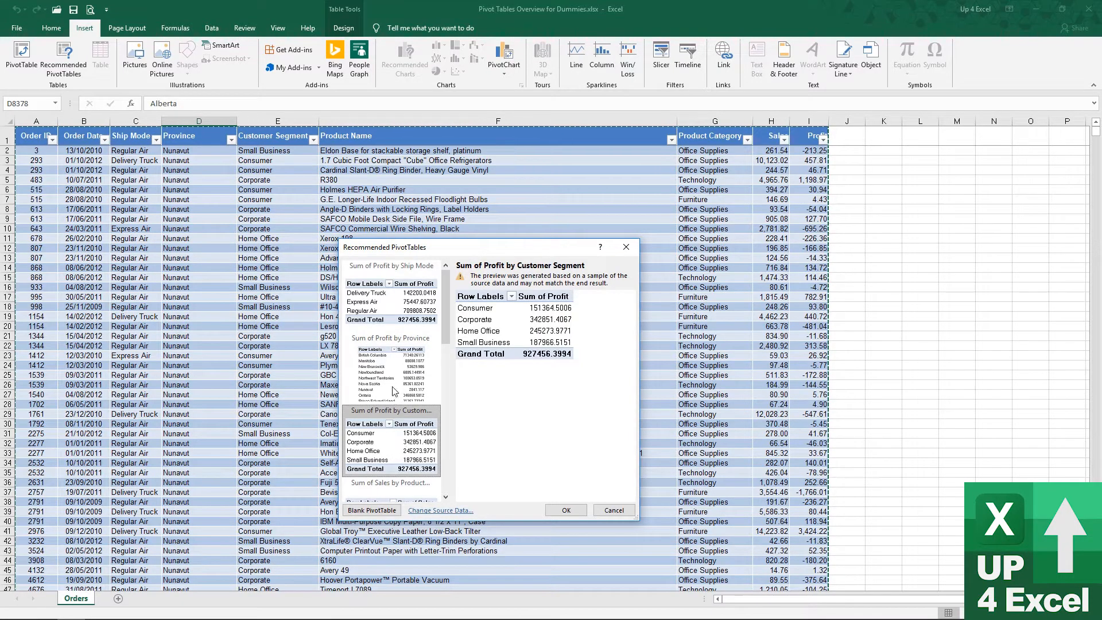
{"action": "left_click", "coordinate": [393, 299]}
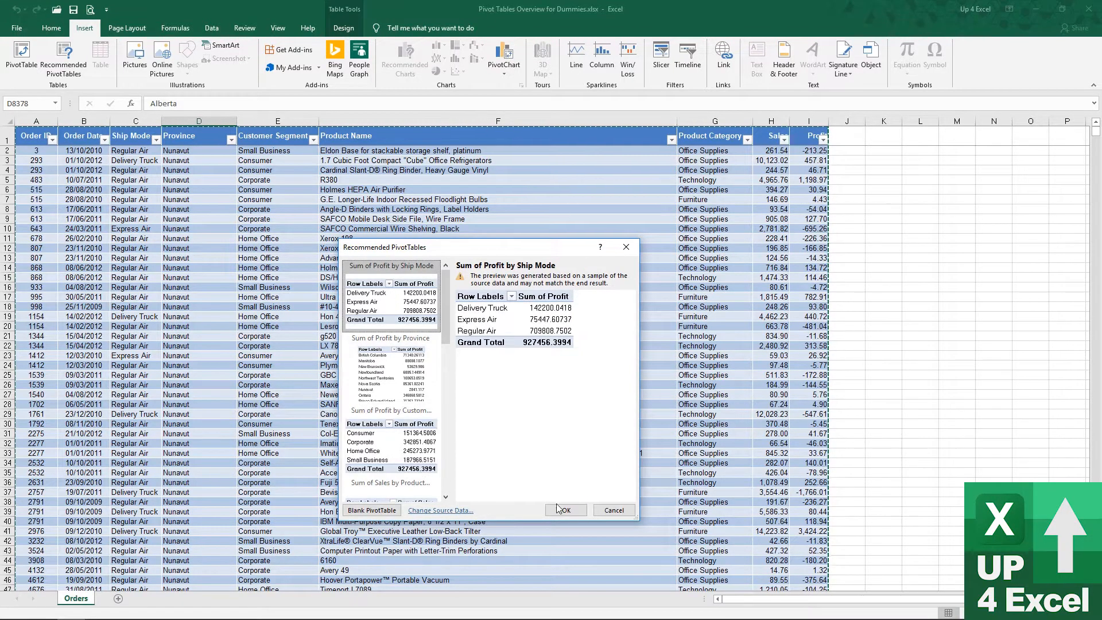
{"action": "left_click", "coordinate": [615, 511]}
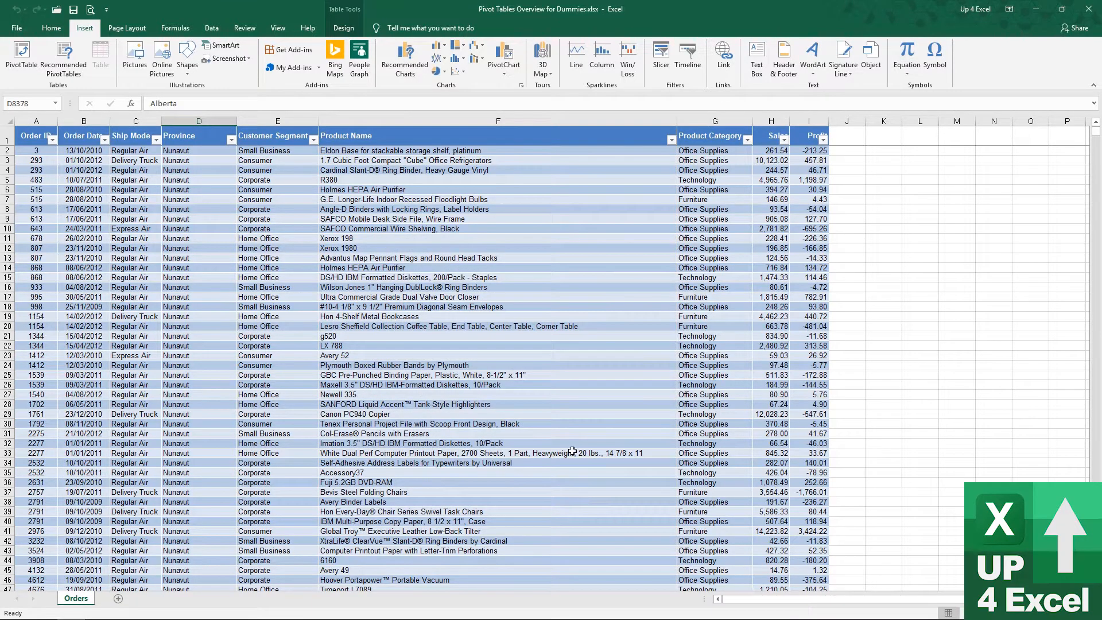
Step: Create a PivotTable from Table1, trying cell K1 of Orders as the location before placing it on a new worksheet
{"action": "left_click", "coordinate": [177, 209]}
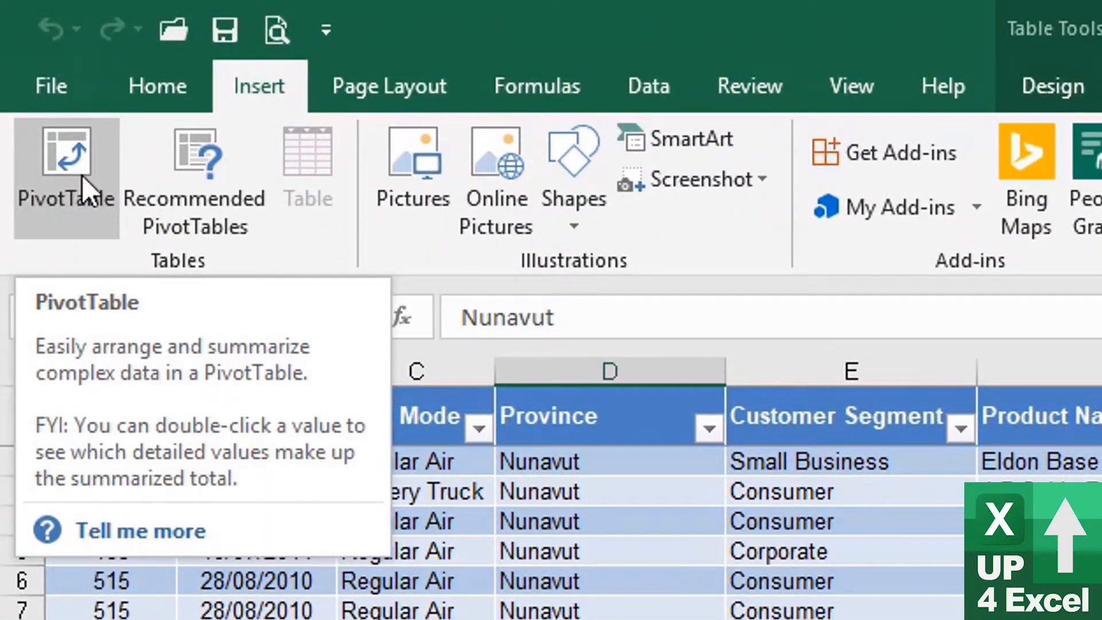
{"action": "left_click", "coordinate": [81, 176]}
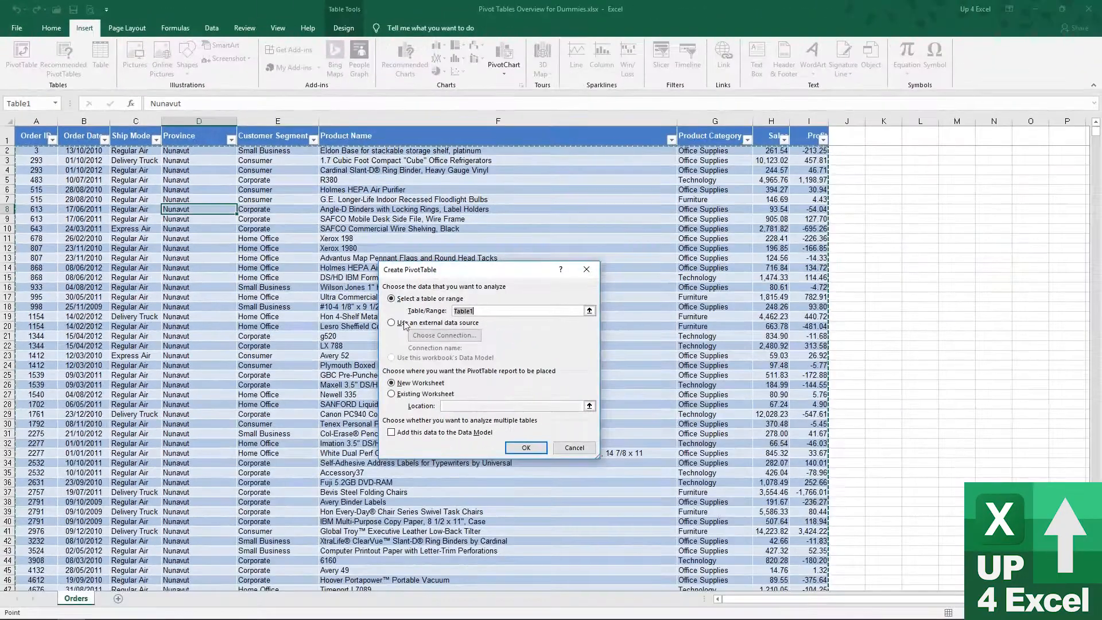
{"action": "left_click", "coordinate": [477, 314]}
{"action": "left_click", "coordinate": [408, 396]}
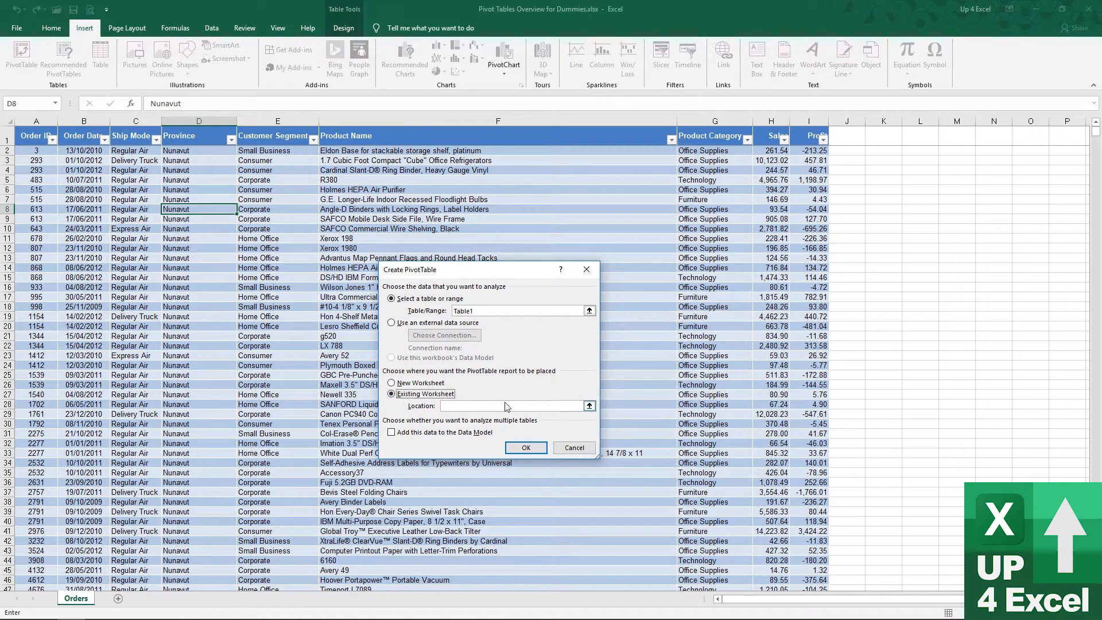
{"action": "left_click", "coordinate": [454, 408]}
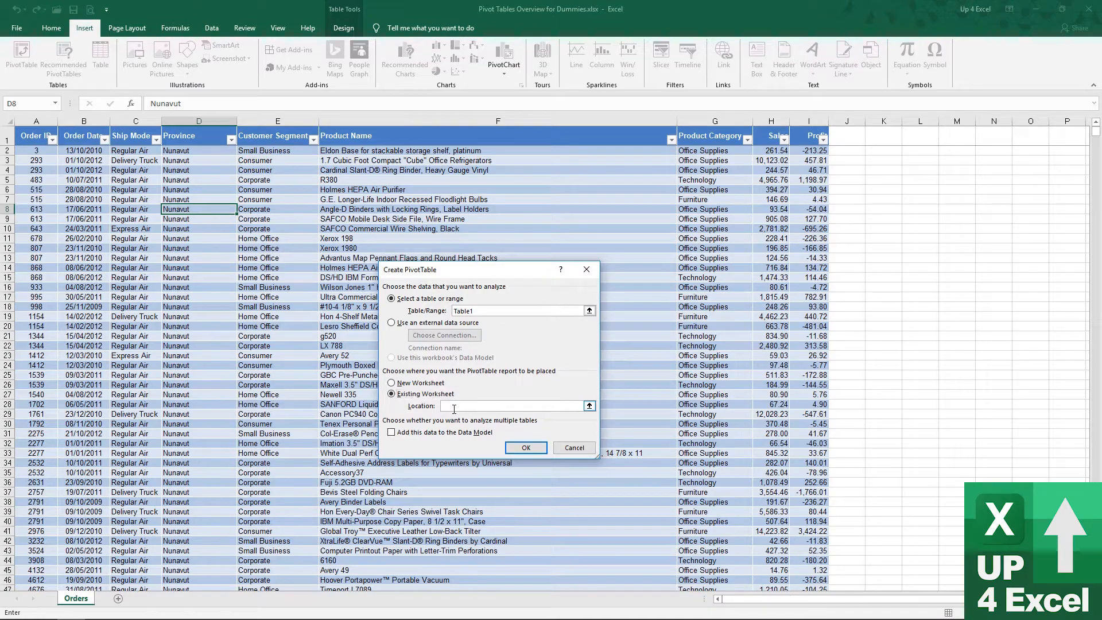
{"action": "left_click", "coordinate": [884, 137]}
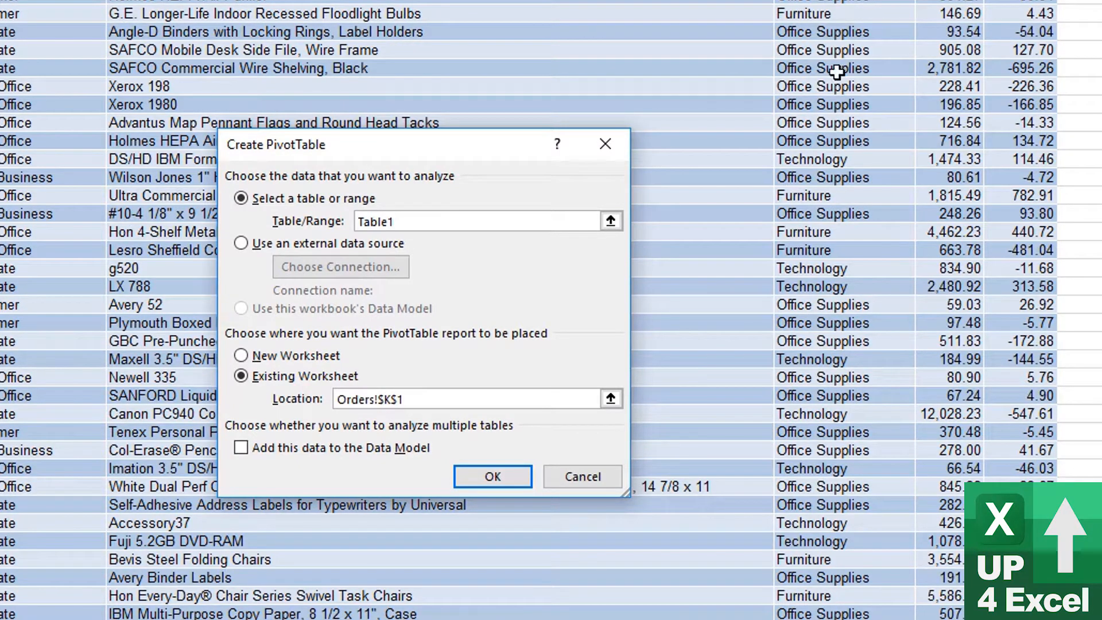
{"action": "left_click", "coordinate": [242, 359]}
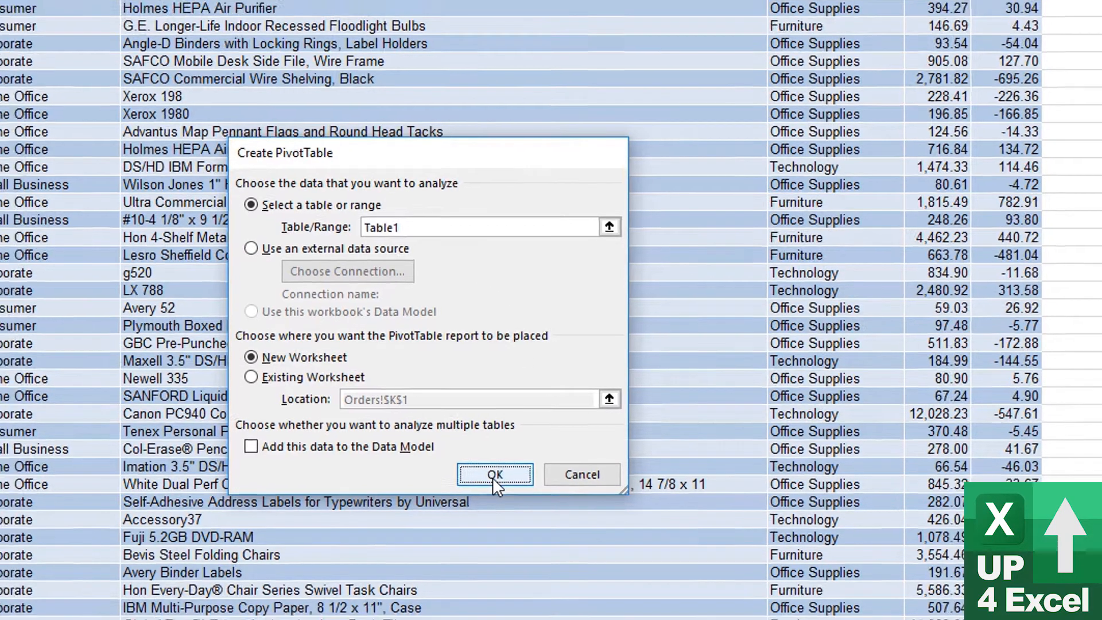
{"action": "left_click", "coordinate": [492, 478]}
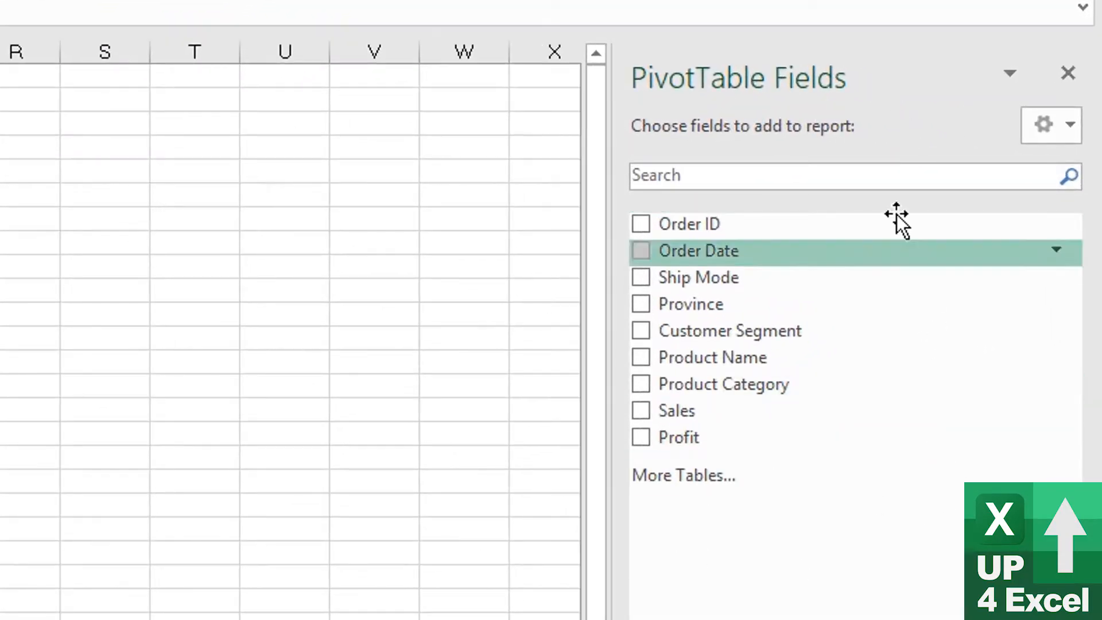
Step: Float the PivotTable Fields pane over the worksheet and shrink it, testing how it docks back before floating it again
{"action": "left_click_drag", "start_coordinate": [870, 81], "coordinate": [0, 147]}
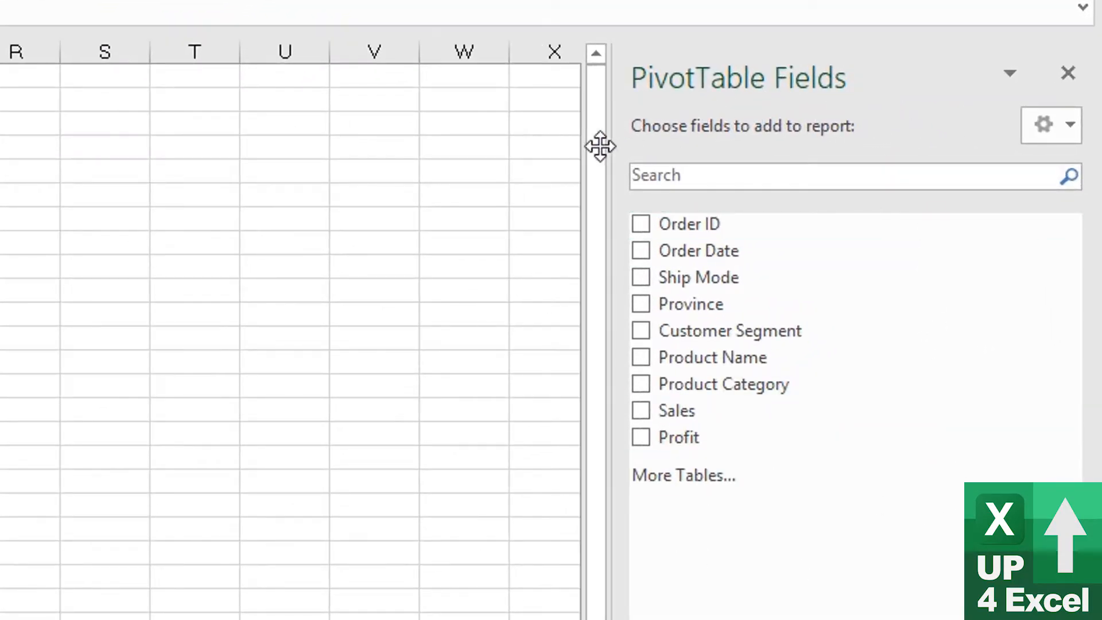
{"action": "left_click_drag", "start_coordinate": [619, 161], "coordinate": [445, 149]}
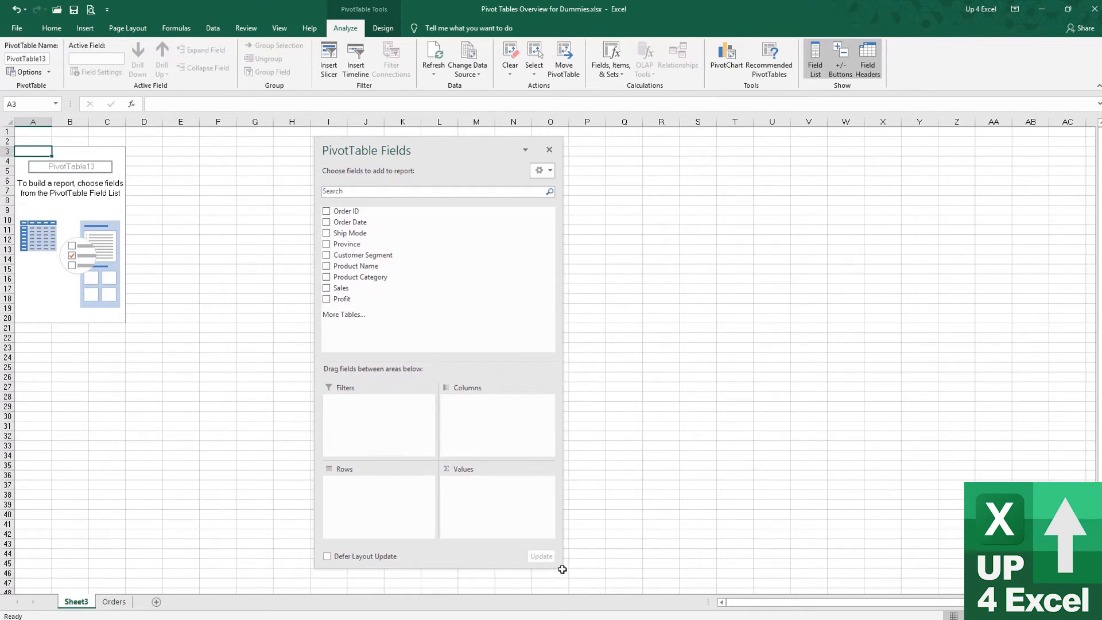
{"action": "left_click_drag", "start_coordinate": [562, 566], "coordinate": [548, 513]}
{"action": "left_click_drag", "start_coordinate": [549, 518], "coordinate": [500, 536]}
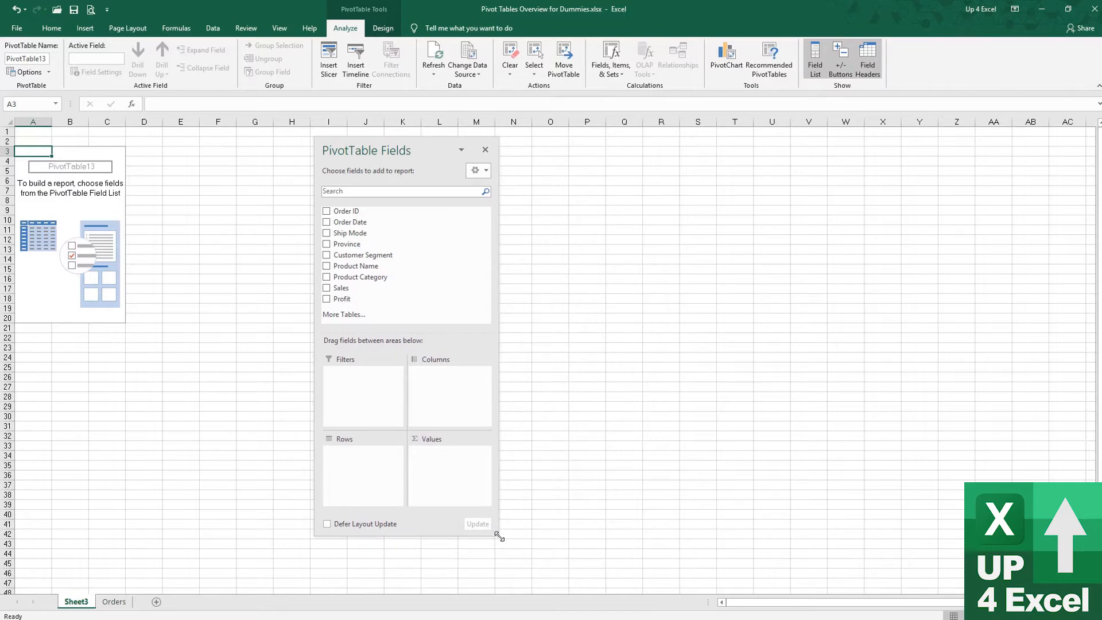
{"action": "double_click", "coordinate": [384, 152]}
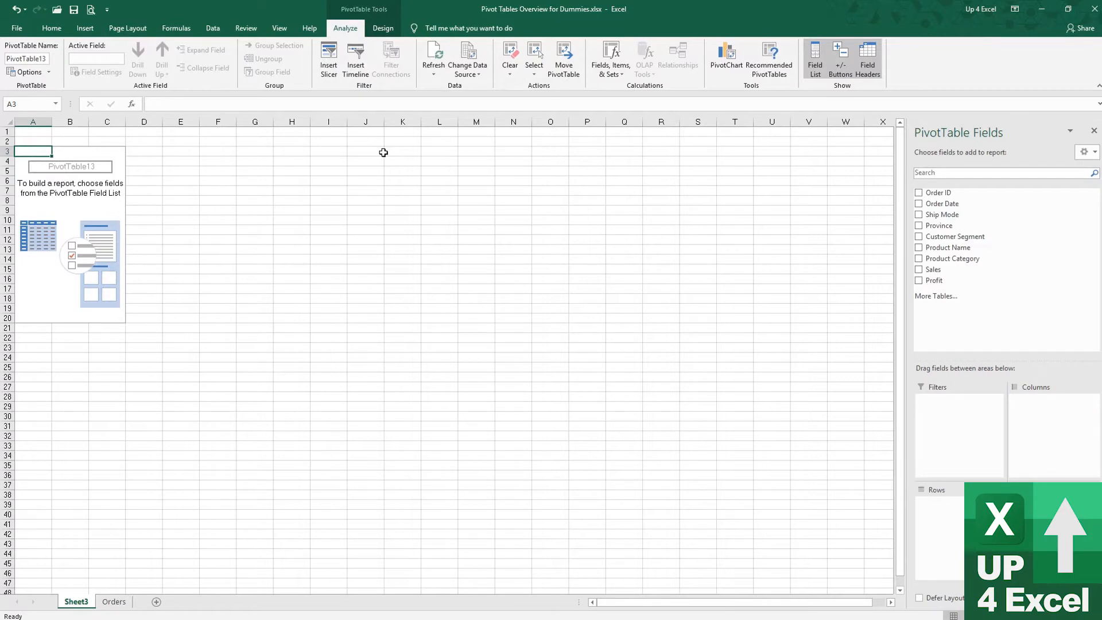
{"action": "left_click_drag", "start_coordinate": [1001, 131], "coordinate": [415, 152]}
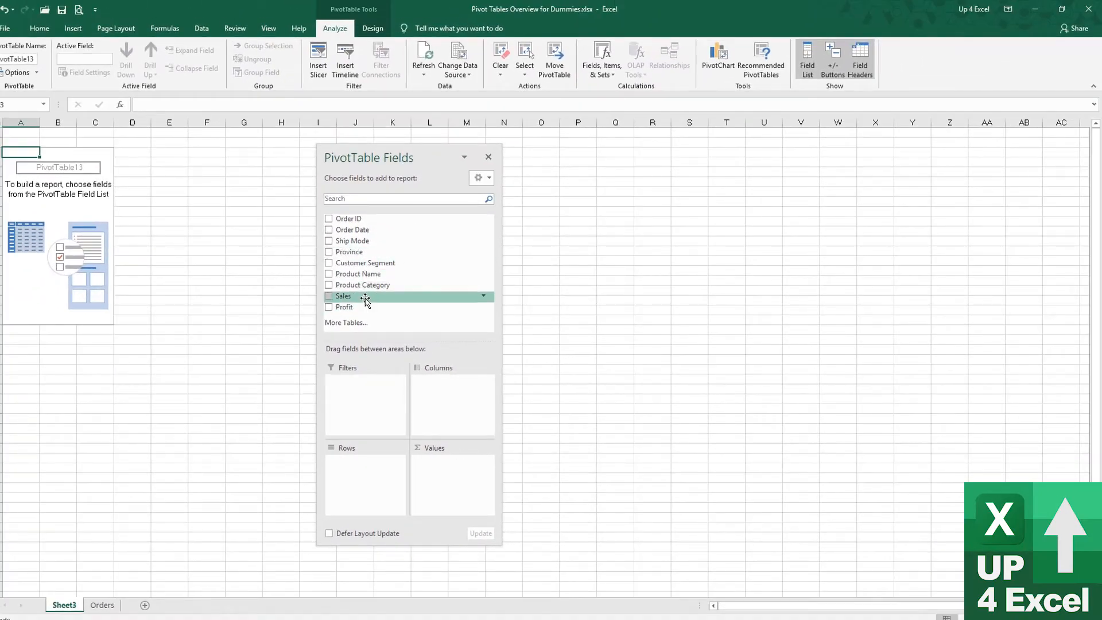
Step: Build the pivot table with Sales summed as values and Customer Segment as rows
{"action": "left_click_drag", "start_coordinate": [365, 297], "coordinate": [449, 478]}
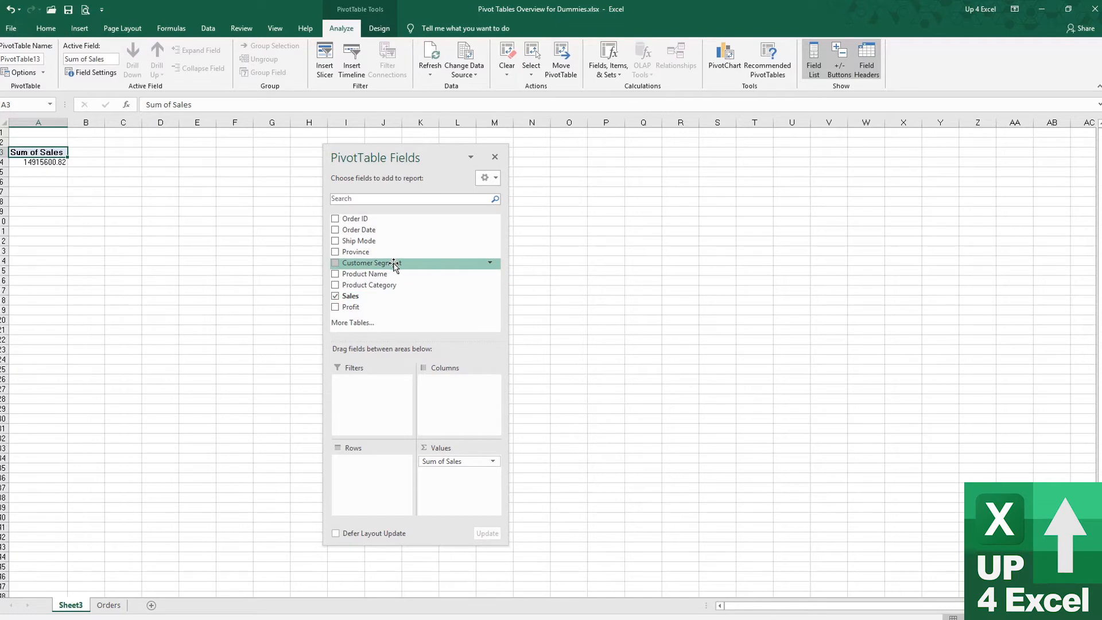
{"action": "left_click_drag", "start_coordinate": [394, 266], "coordinate": [400, 473]}
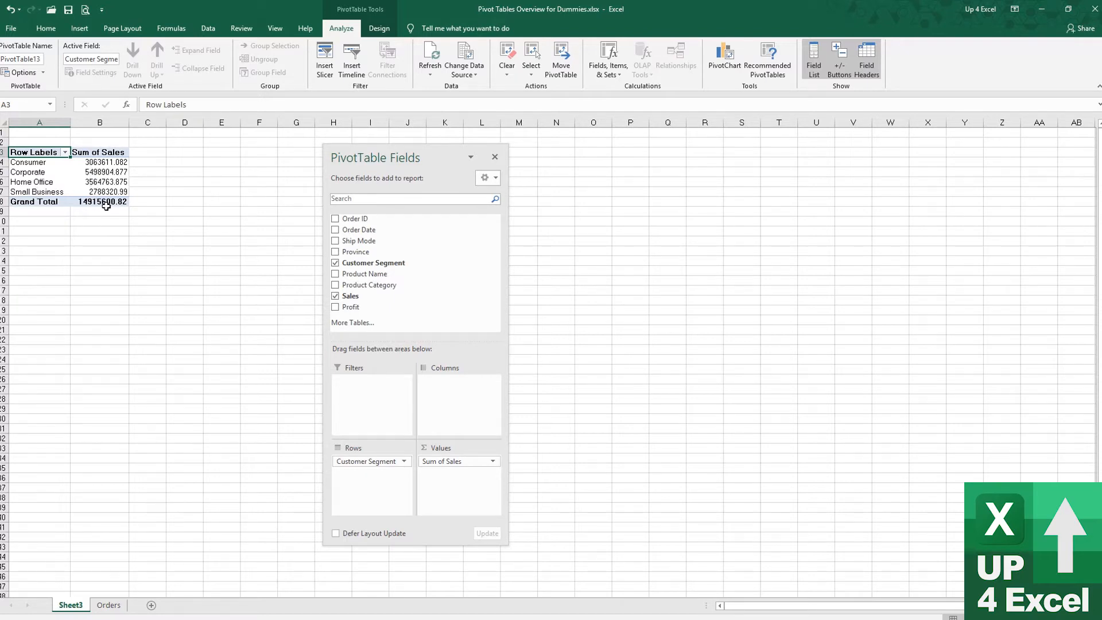
{"action": "mouse_move", "coordinate": [104, 205]}
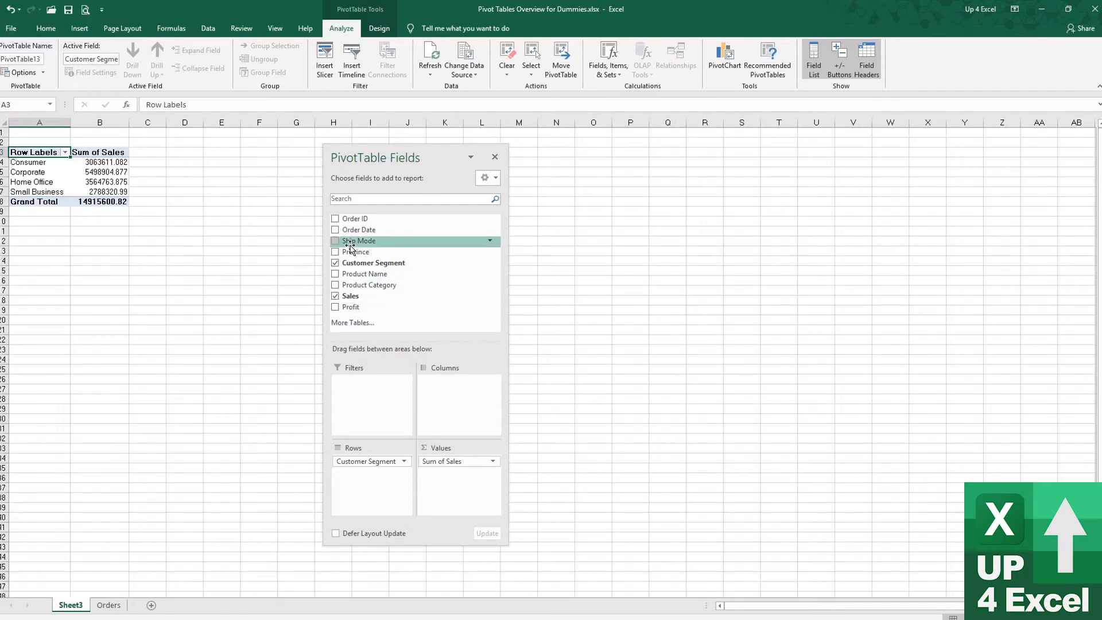
Step: Add Ship Mode as the pivot table's columns and Province as its report filter
{"action": "left_click_drag", "start_coordinate": [350, 246], "coordinate": [446, 393]}
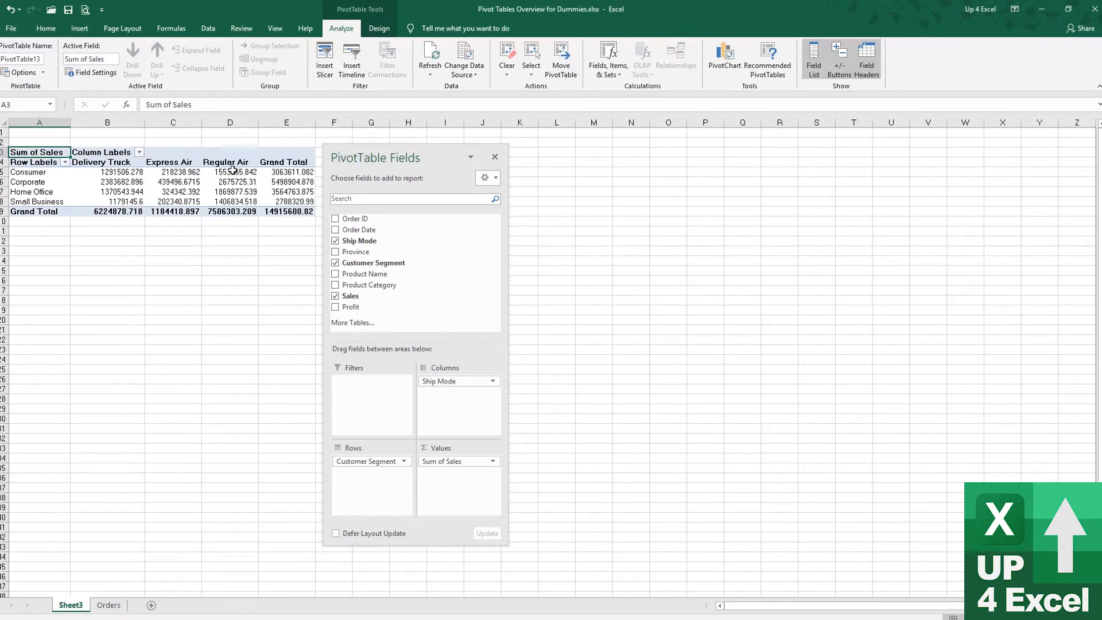
{"action": "mouse_move", "coordinate": [247, 177]}
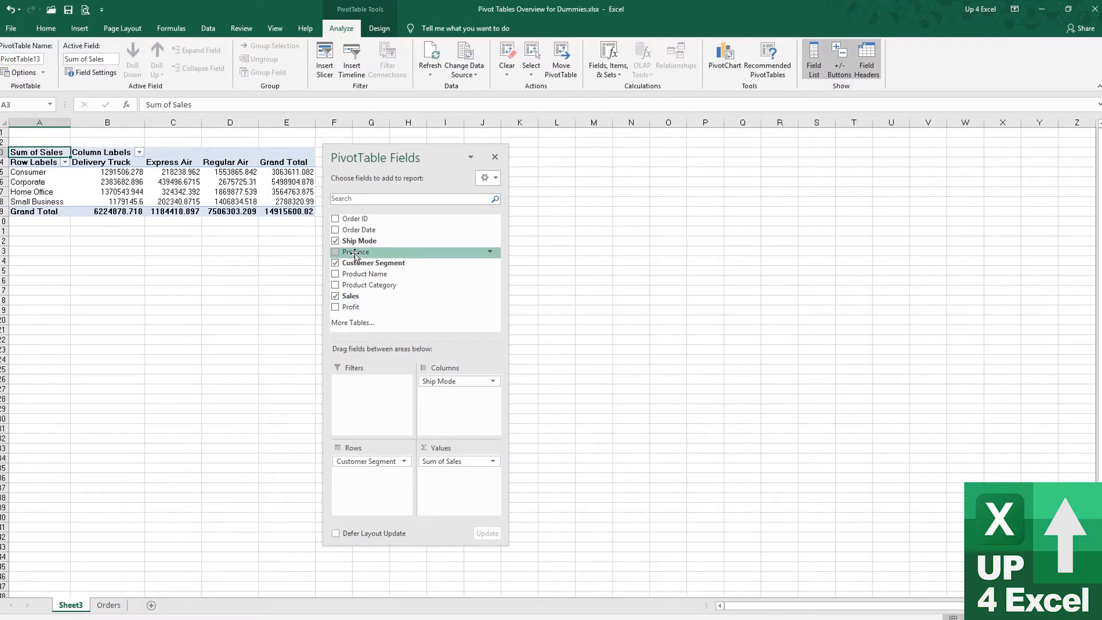
{"action": "left_click_drag", "start_coordinate": [355, 257], "coordinate": [370, 394]}
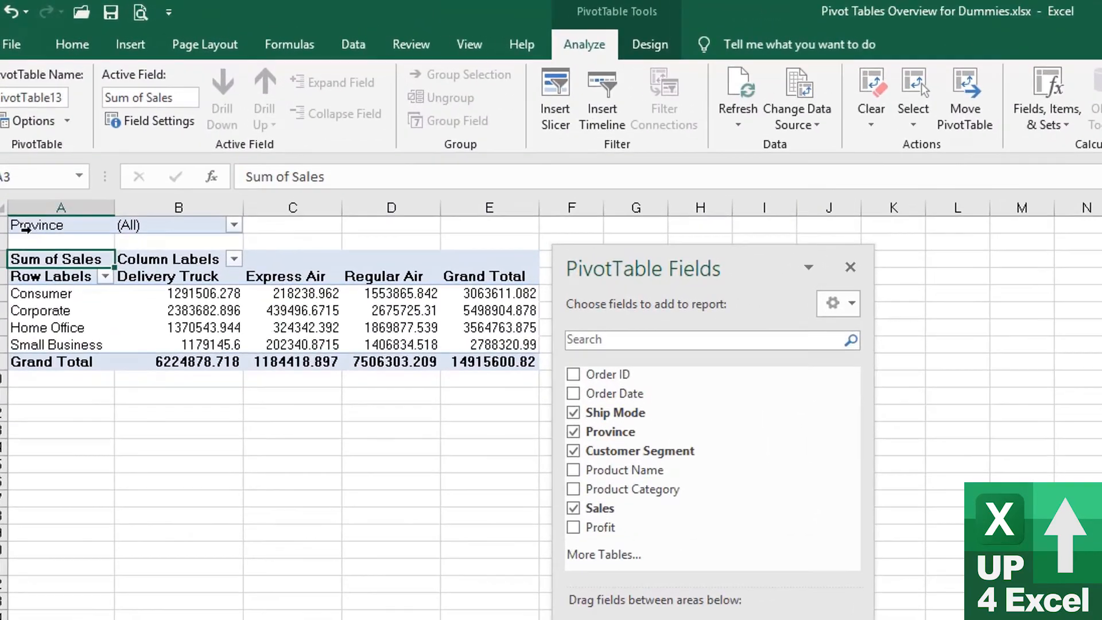
Step: Filter the pivot table by Province to show only Newfoundland
{"action": "left_click", "coordinate": [15, 131]}
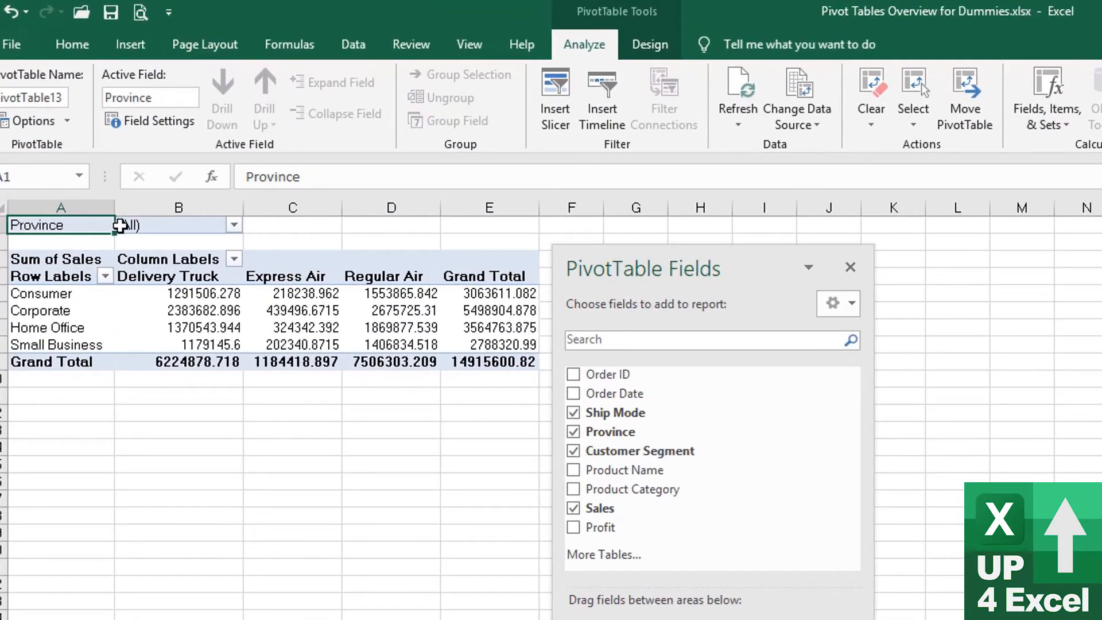
{"action": "left_click", "coordinate": [234, 227]}
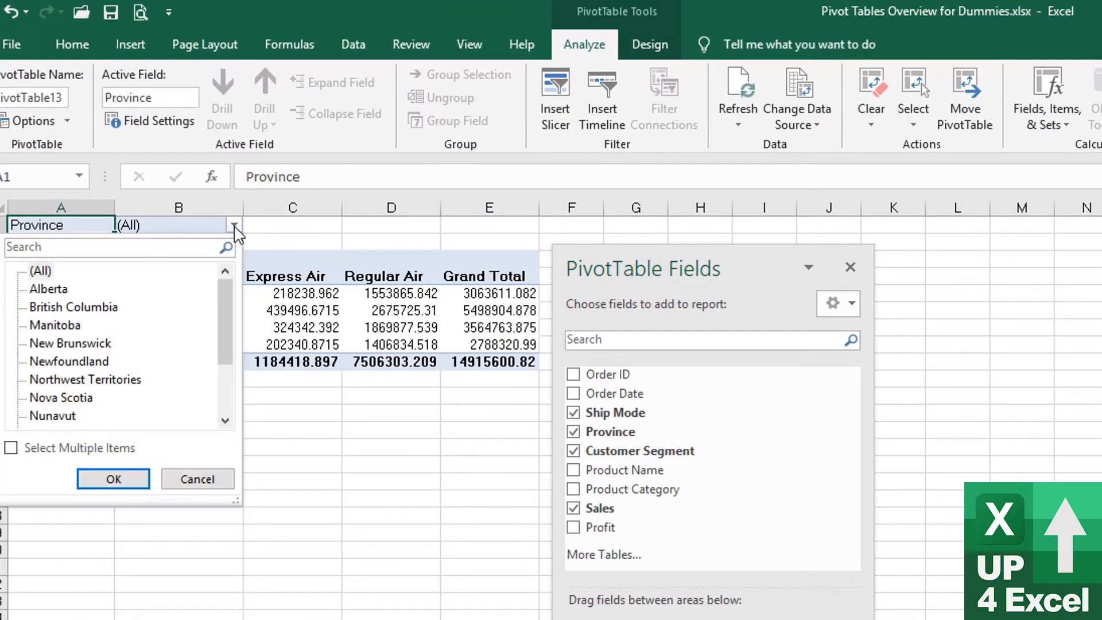
{"action": "left_click", "coordinate": [55, 325]}
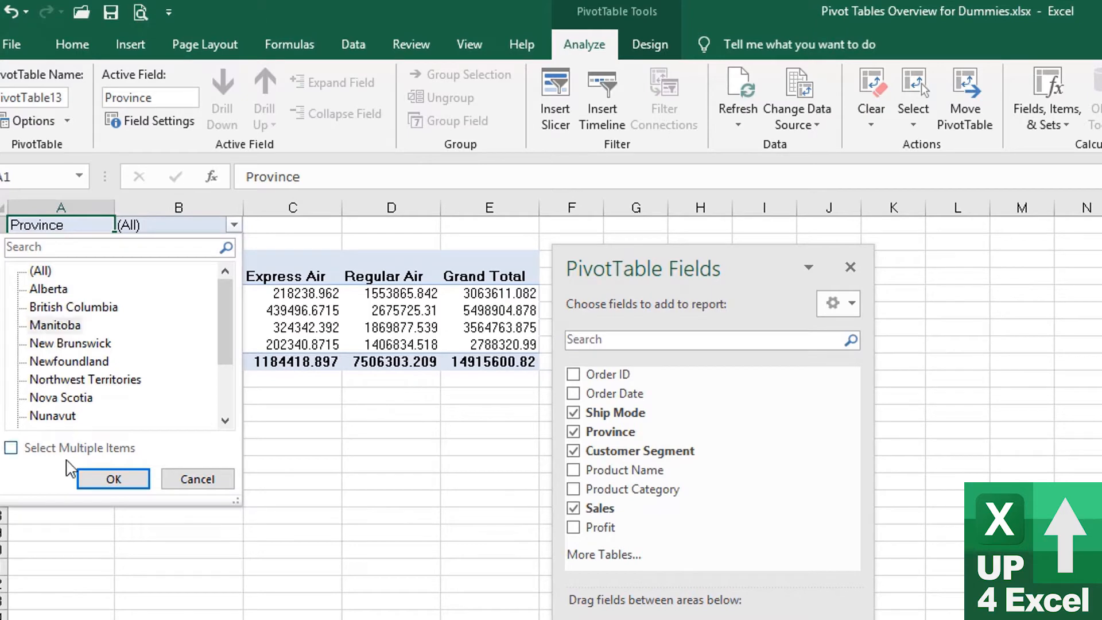
{"action": "left_click", "coordinate": [63, 418]}
{"action": "left_click", "coordinate": [68, 366]}
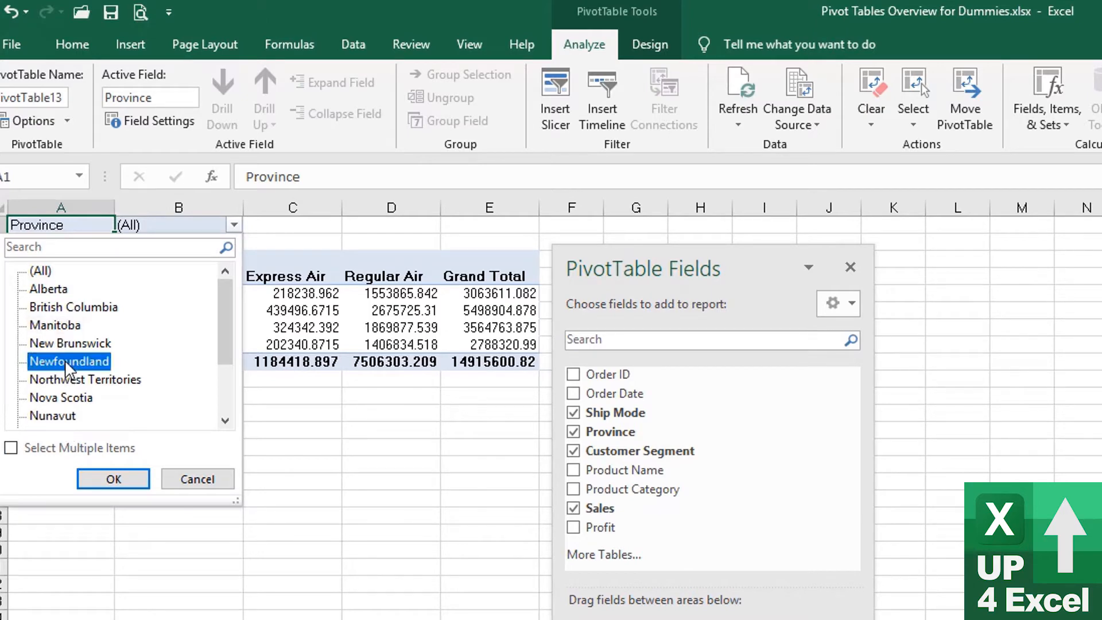
{"action": "left_click", "coordinate": [115, 482]}
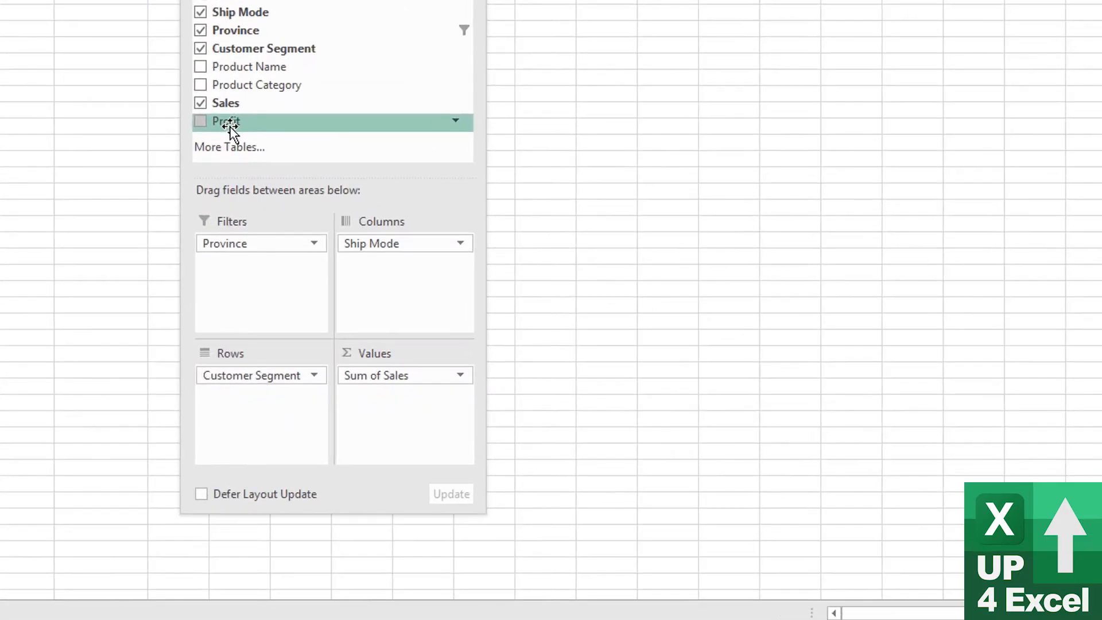
Step: Add Profit as a second summed value and move the PivotTable Fields pane lower on the sheet
{"action": "left_click_drag", "start_coordinate": [231, 128], "coordinate": [373, 399]}
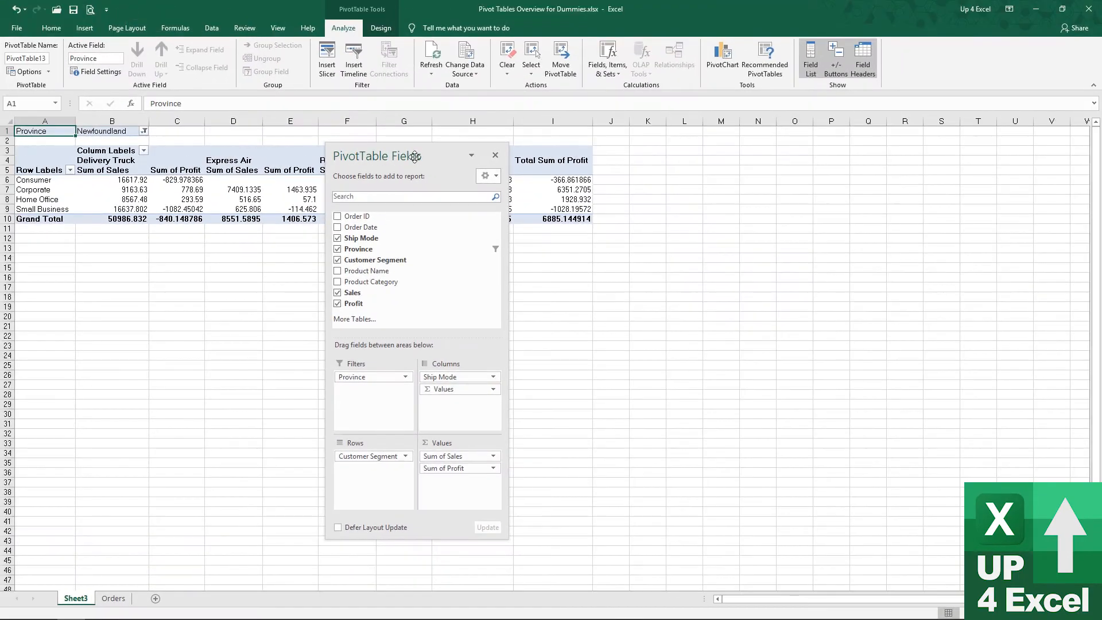
{"action": "left_click_drag", "start_coordinate": [414, 156], "coordinate": [401, 244]}
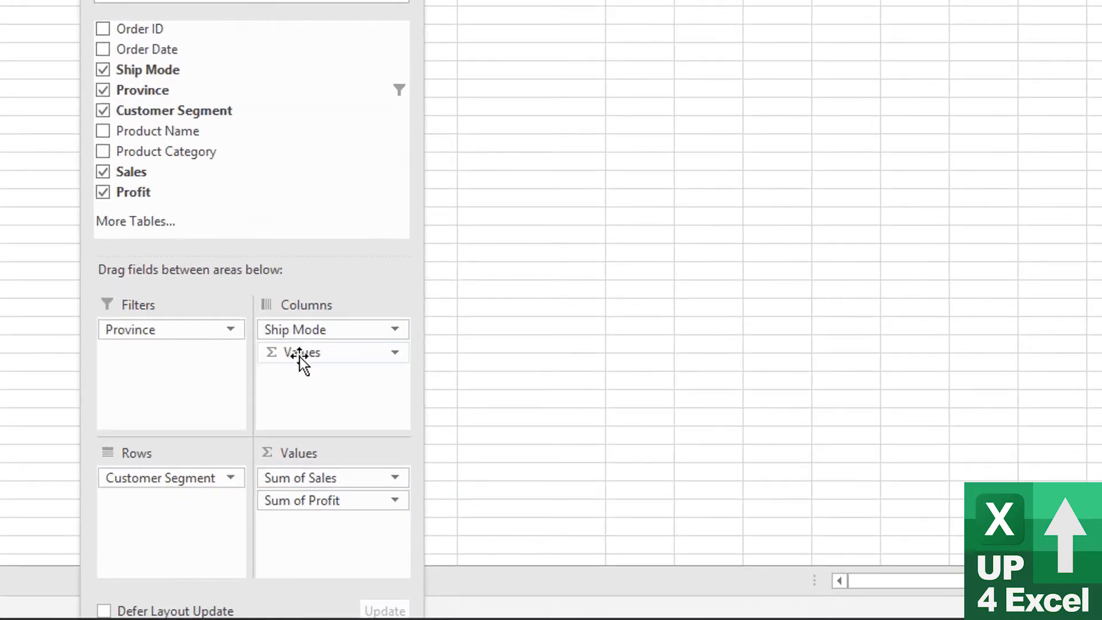
Step: Try the Values field in the rows, then return it to the columns and put Ship Mode in the rows under Customer Segment
{"action": "left_click_drag", "start_coordinate": [300, 357], "coordinate": [300, 357]}
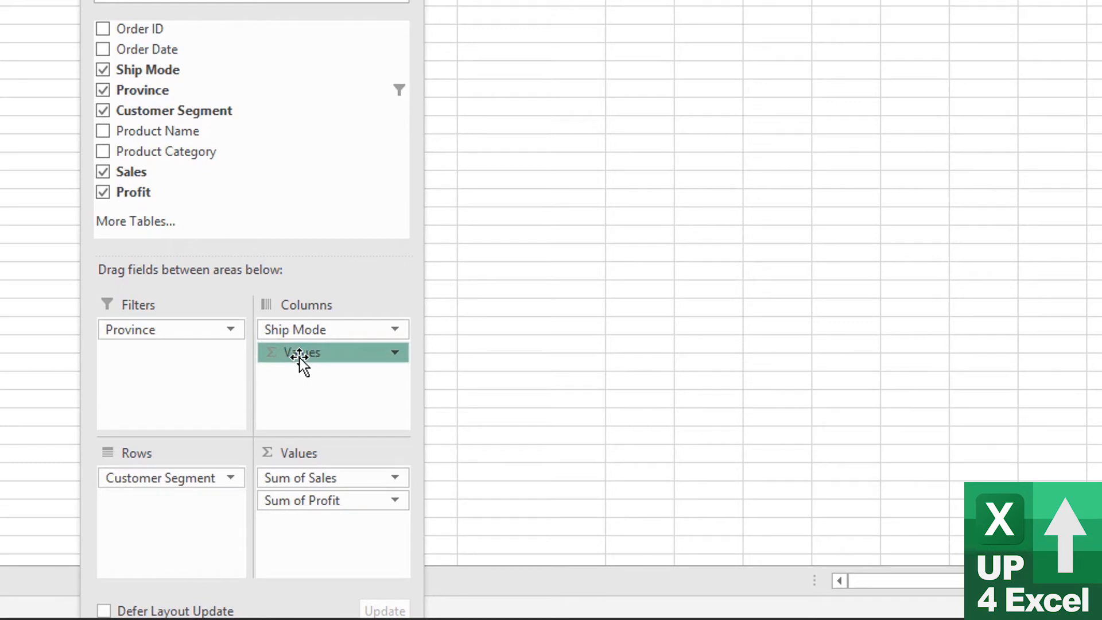
{"action": "left_click_drag", "start_coordinate": [299, 357], "coordinate": [185, 501]}
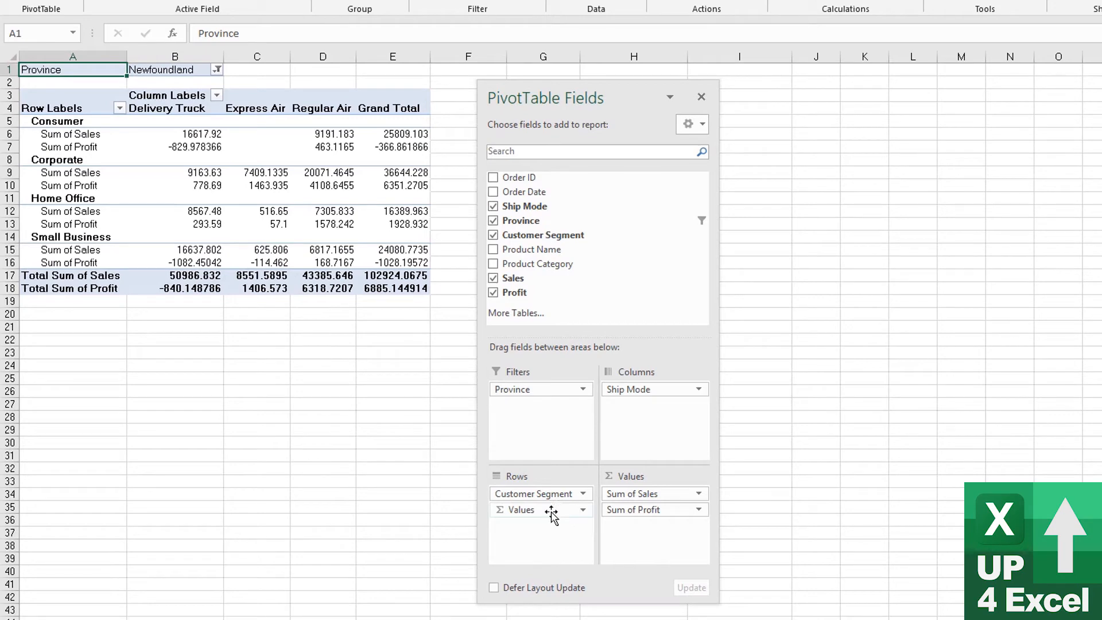
{"action": "mouse_move", "coordinate": [552, 511]}
{"action": "left_mouse_down"}
{"action": "mouse_move", "coordinate": [643, 451]}
{"action": "mouse_move", "coordinate": [652, 388]}
{"action": "mouse_move", "coordinate": [574, 496]}
{"action": "mouse_move", "coordinate": [548, 508]}
{"action": "left_mouse_up"}
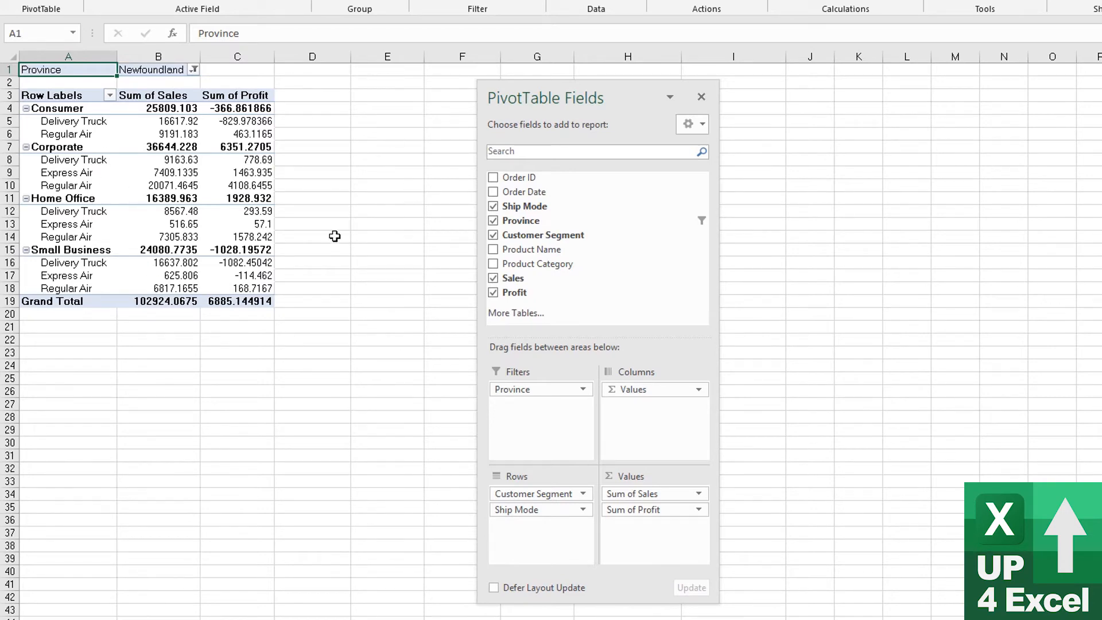
Step: Set the Province filter to multiple items, including every province except British Columbia and New Brunswick
{"action": "left_click", "coordinate": [194, 71]}
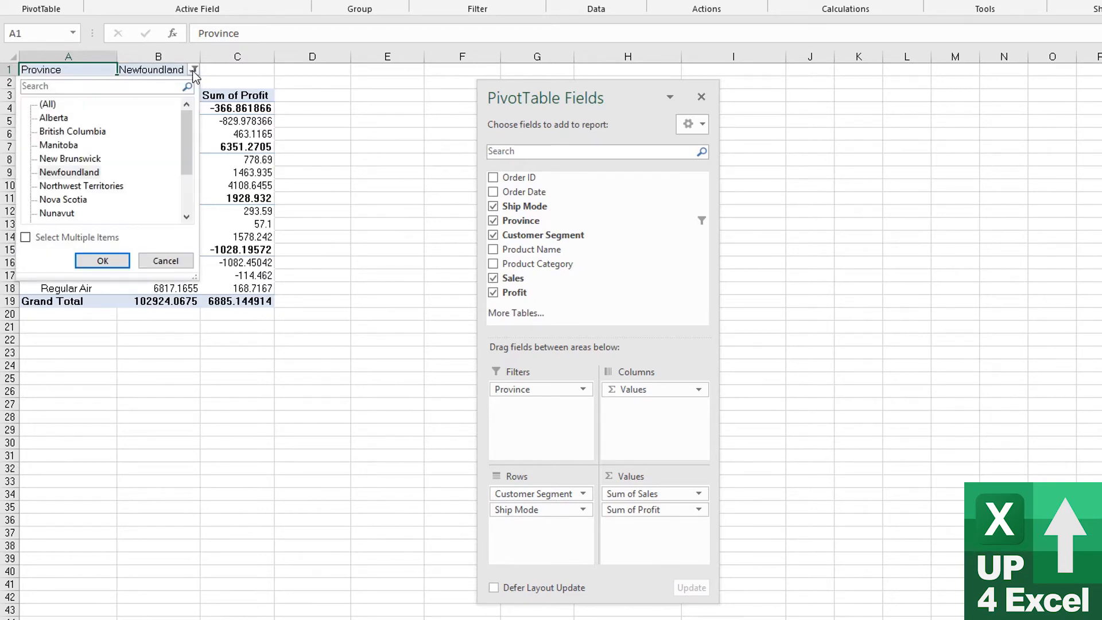
{"action": "left_click", "coordinate": [50, 107]}
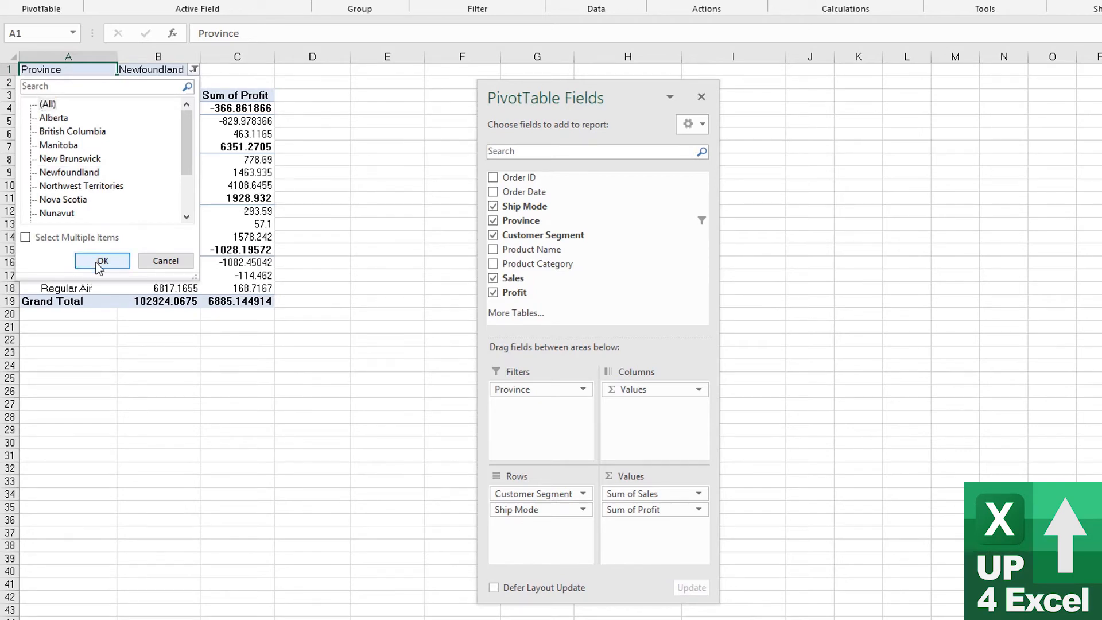
{"action": "left_click", "coordinate": [25, 238]}
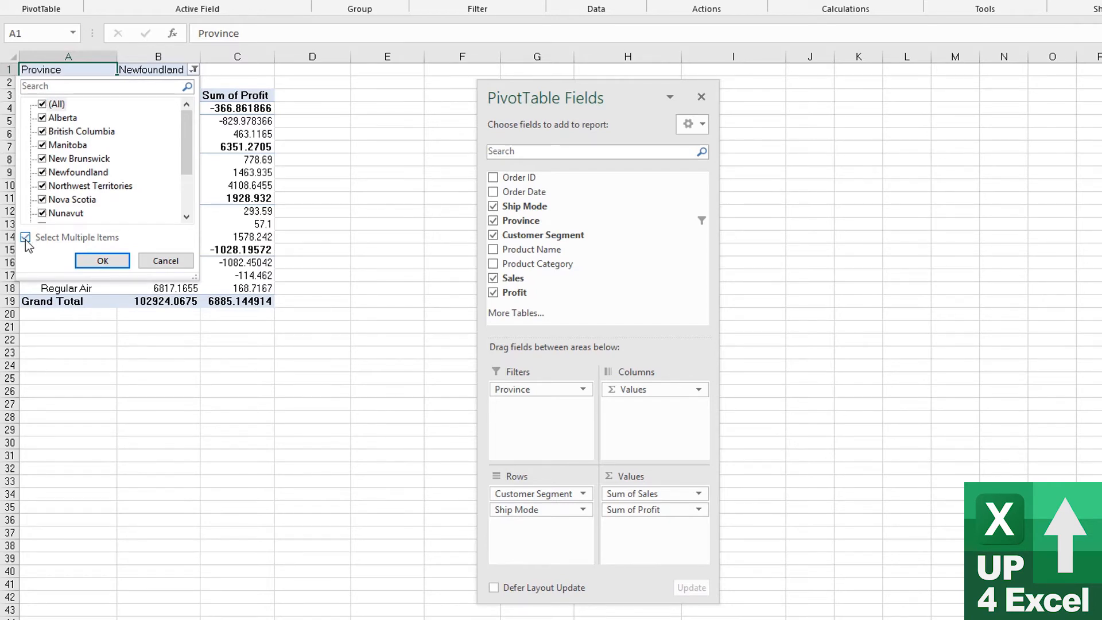
{"action": "left_click", "coordinate": [43, 132]}
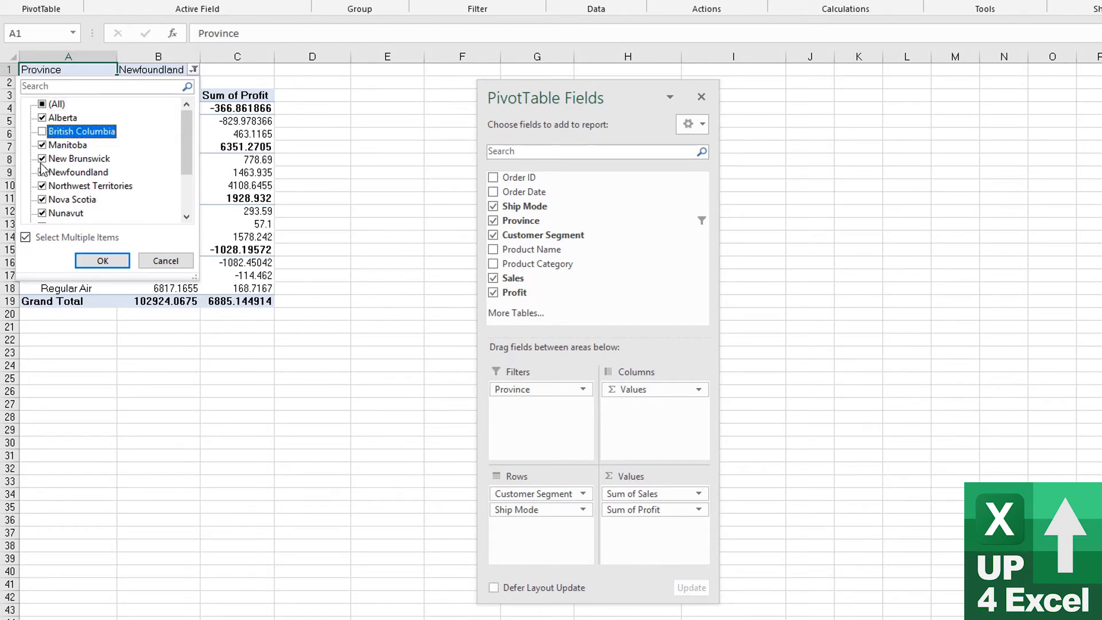
{"action": "left_click", "coordinate": [42, 160]}
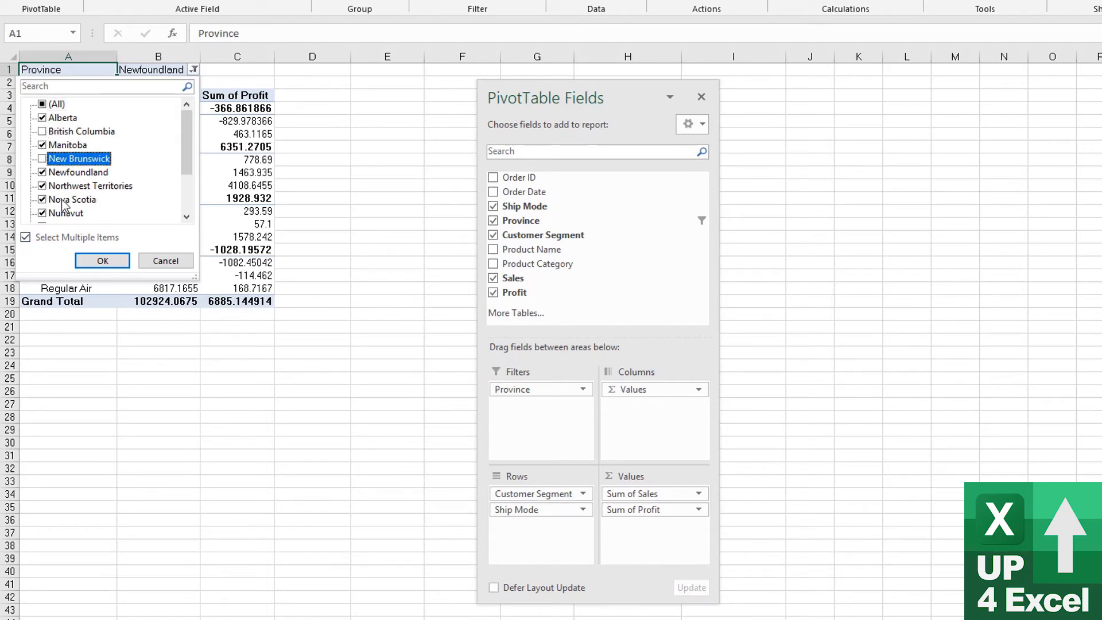
{"action": "left_click", "coordinate": [102, 262]}
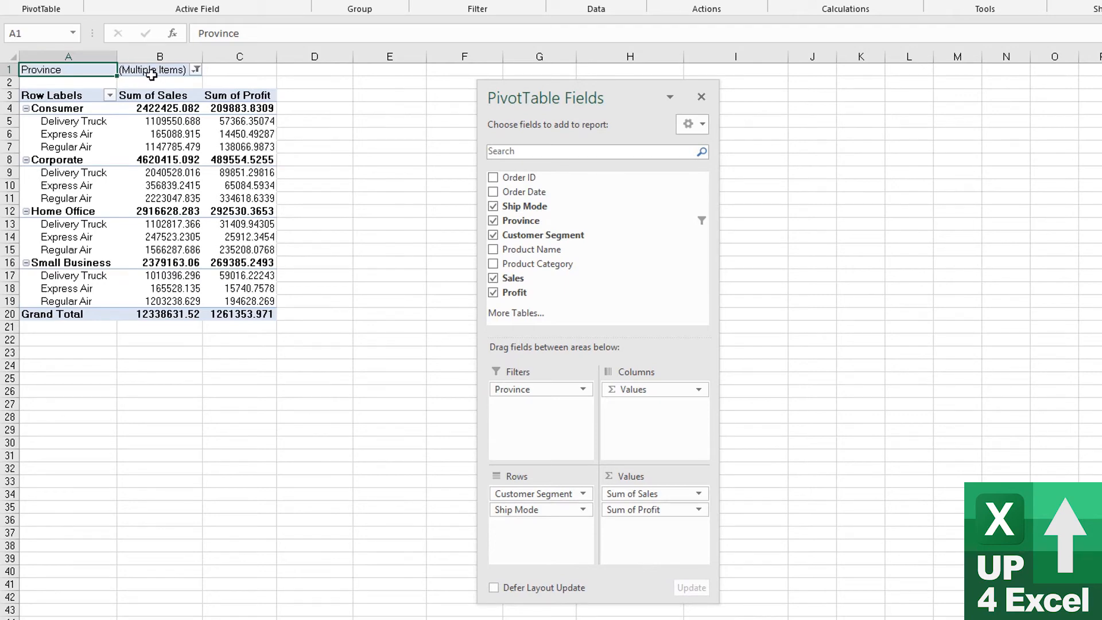
Step: Reset the Province filter to all provinces and move Ship Mode above Customer Segment in the rows
{"action": "left_click", "coordinate": [196, 70]}
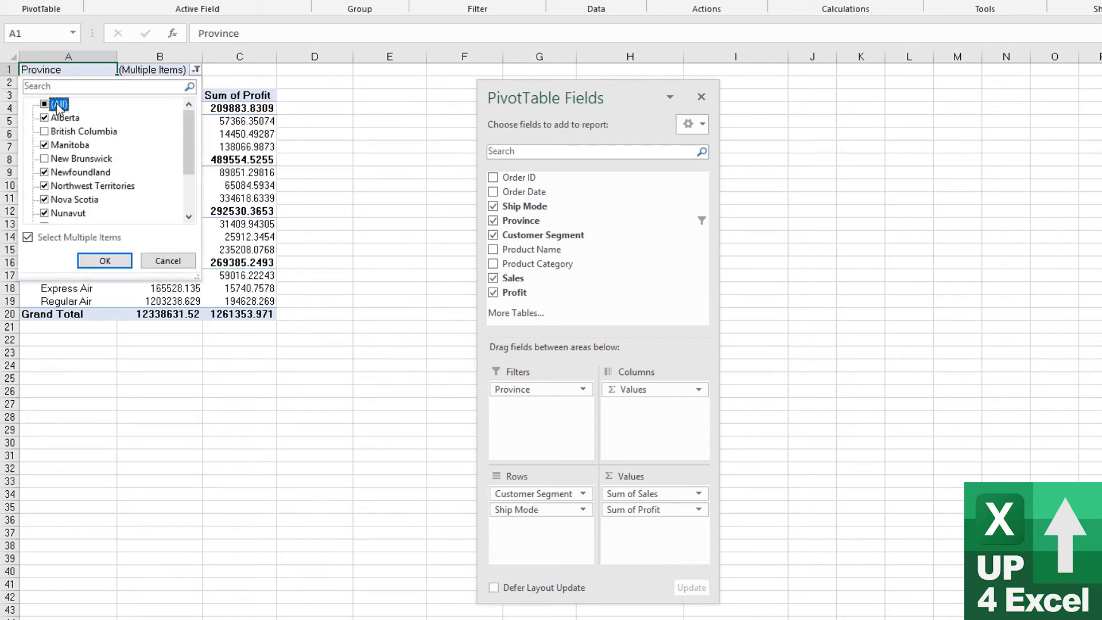
{"action": "left_click", "coordinate": [100, 261]}
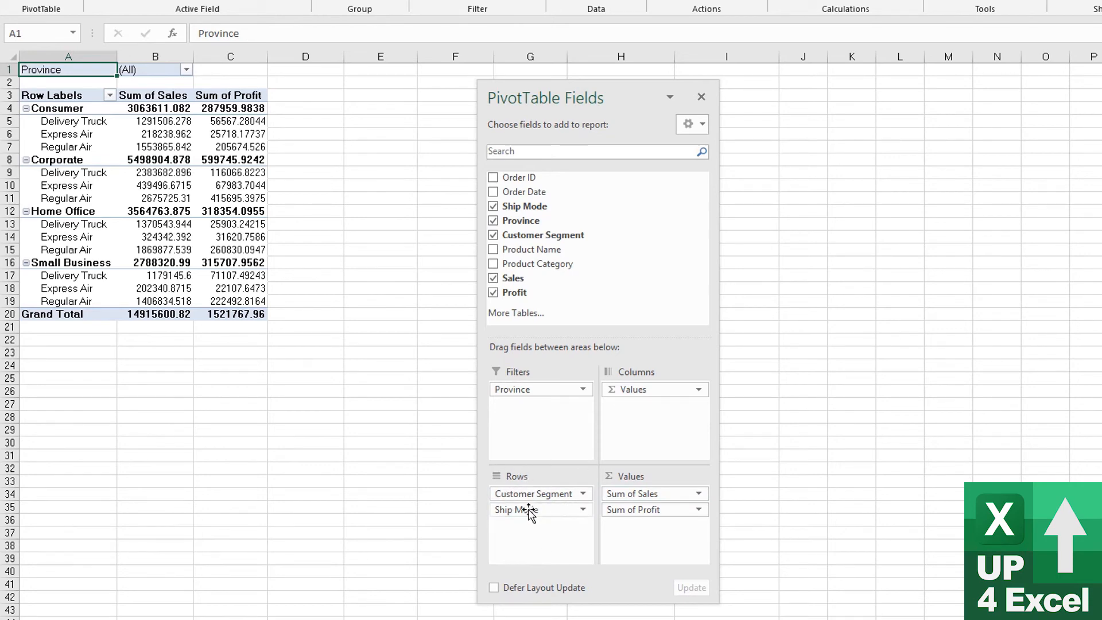
{"action": "left_click_drag", "start_coordinate": [529, 514], "coordinate": [529, 515]}
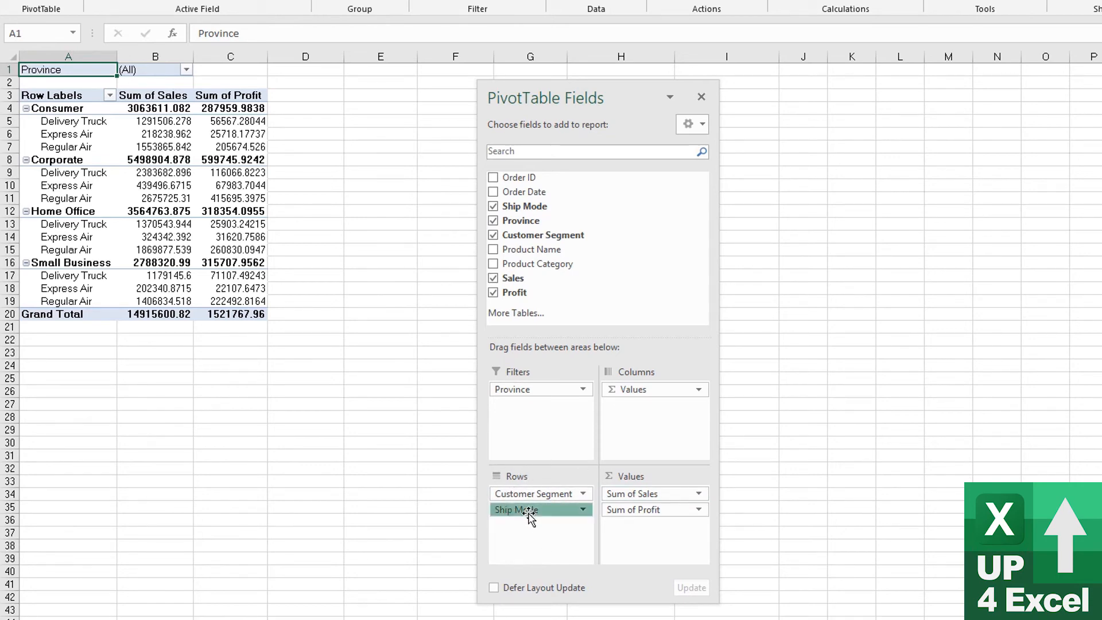
{"action": "left_click", "coordinate": [529, 513]}
{"action": "left_click", "coordinate": [531, 496]}
{"action": "left_click", "coordinate": [539, 494]}
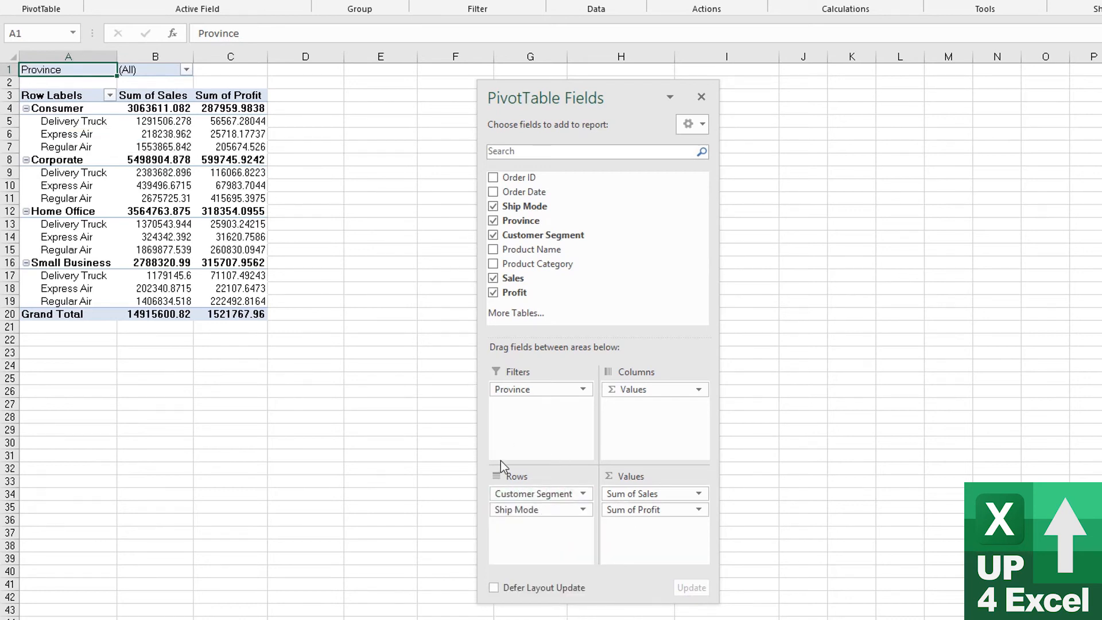
{"action": "left_click_drag", "start_coordinate": [508, 510], "coordinate": [540, 495]}
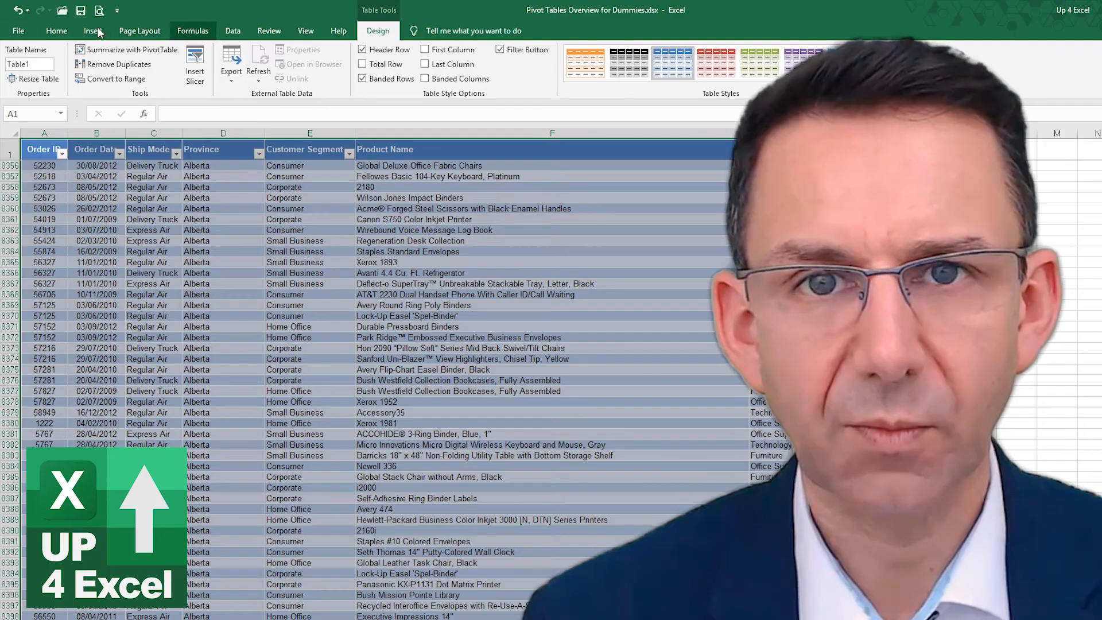
Step: Create another PivotTable from Table1 on a new worksheet
{"action": "left_click", "coordinate": [93, 30]}
{"action": "left_click", "coordinate": [24, 64]}
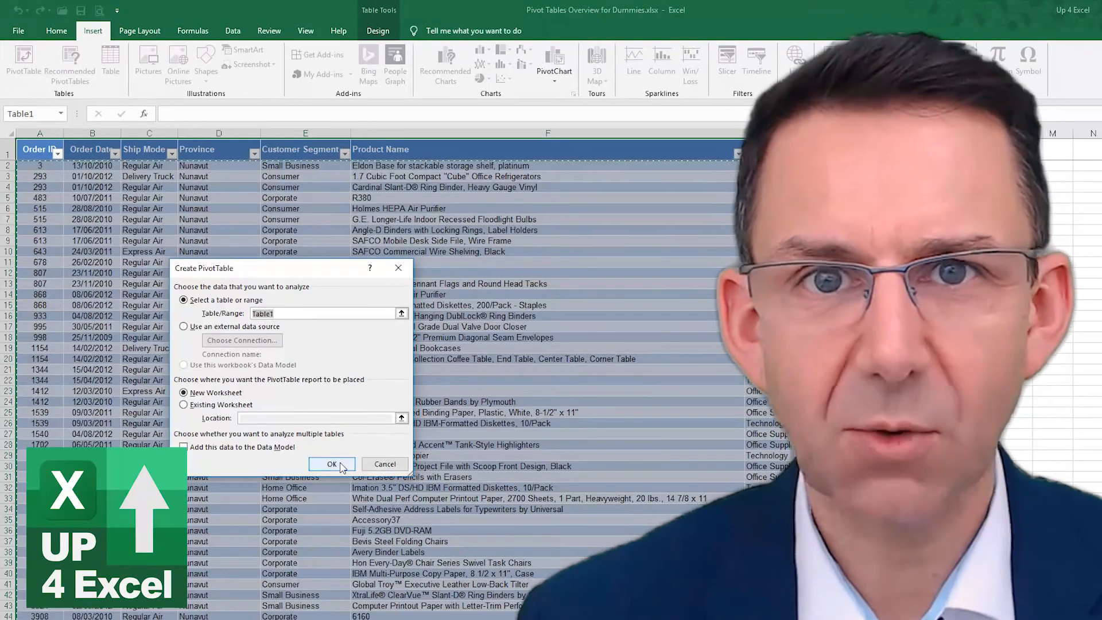
{"action": "left_click", "coordinate": [332, 464]}
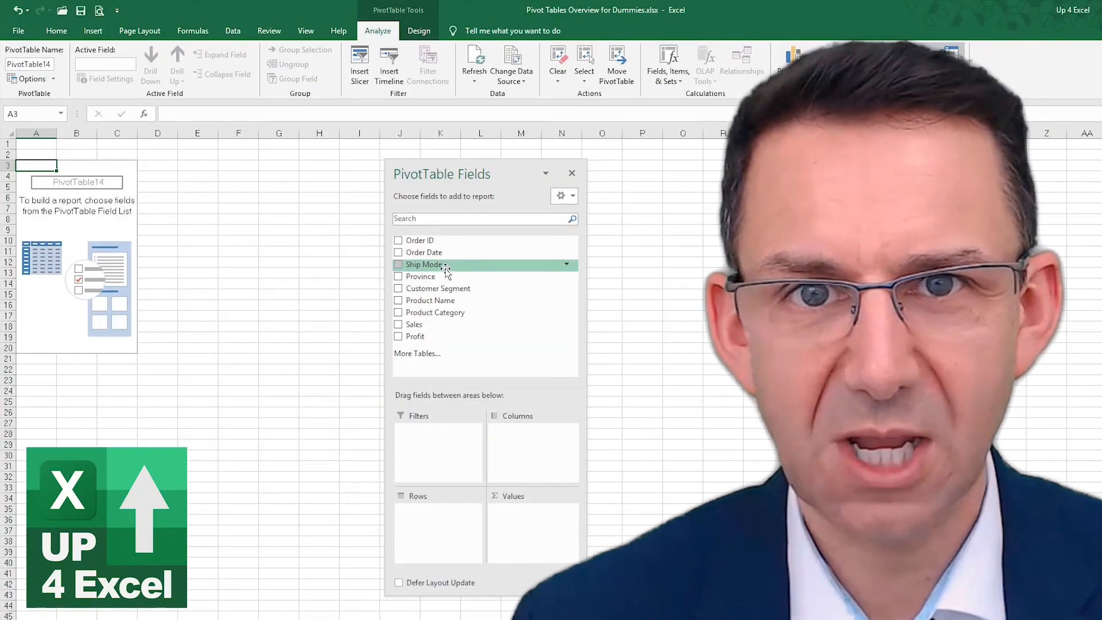
Step: Build the new pivot table with Ship Mode and Product Category nested as rows and Sales and Profit summed as values
{"action": "left_click_drag", "start_coordinate": [446, 270], "coordinate": [524, 462]}
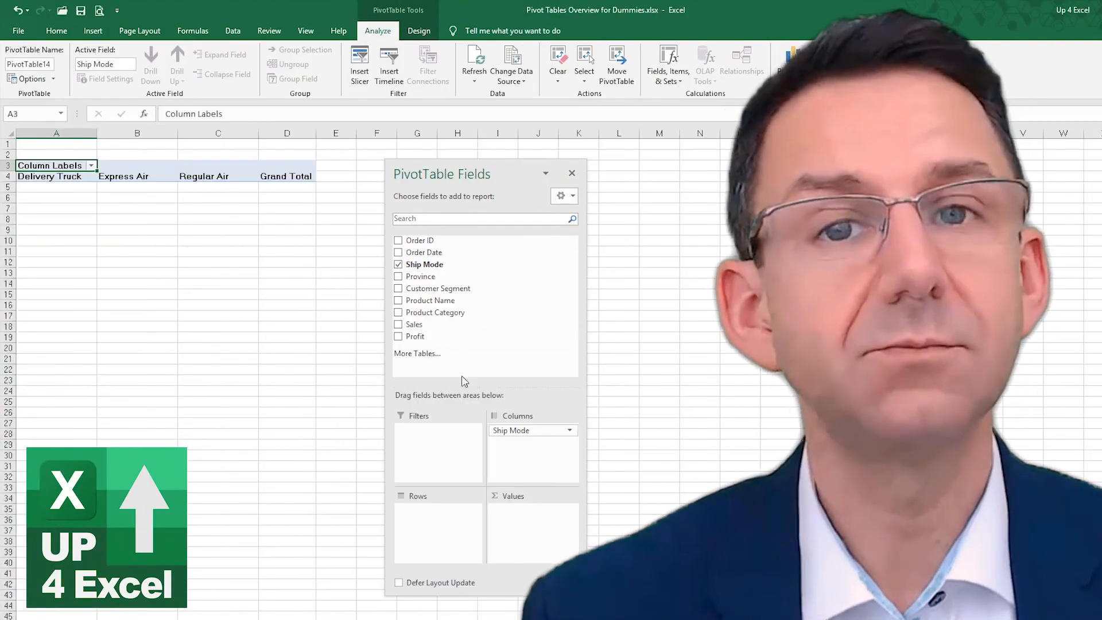
{"action": "left_click_drag", "start_coordinate": [434, 312], "coordinate": [436, 513]}
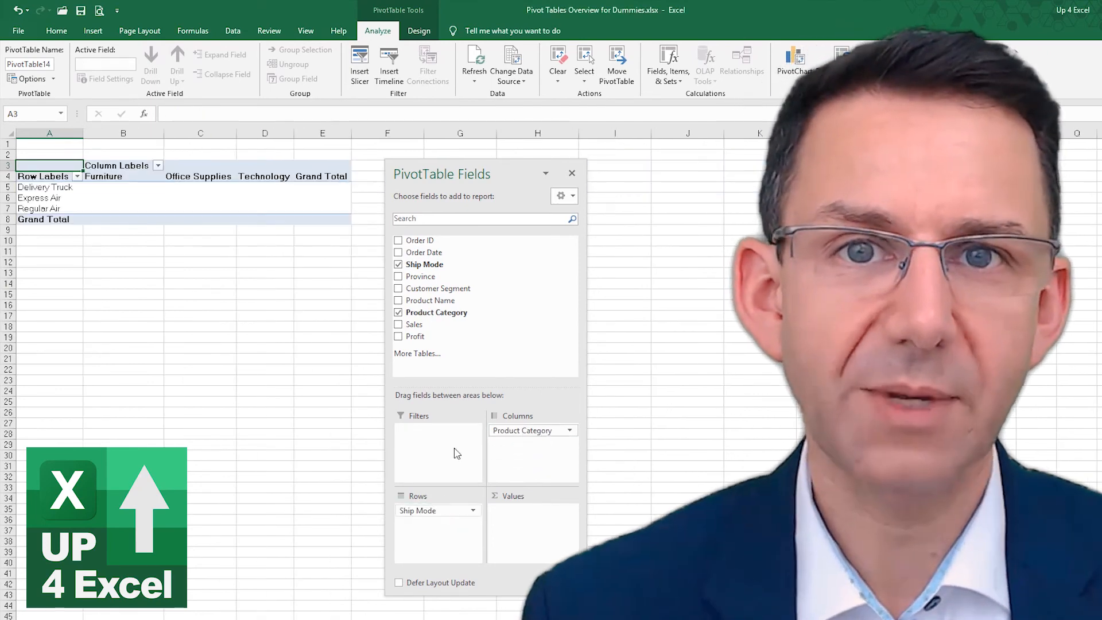
{"action": "left_click", "coordinate": [413, 324]}
{"action": "left_click_drag", "start_coordinate": [415, 337], "coordinate": [520, 538]}
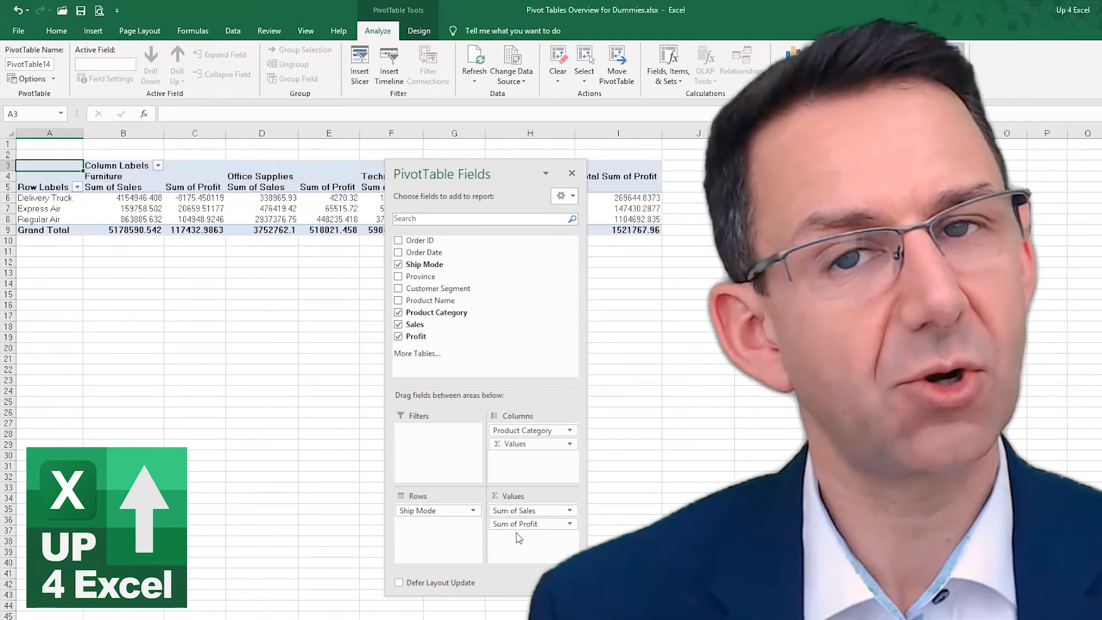
{"action": "left_click_drag", "start_coordinate": [522, 430], "coordinate": [448, 526]}
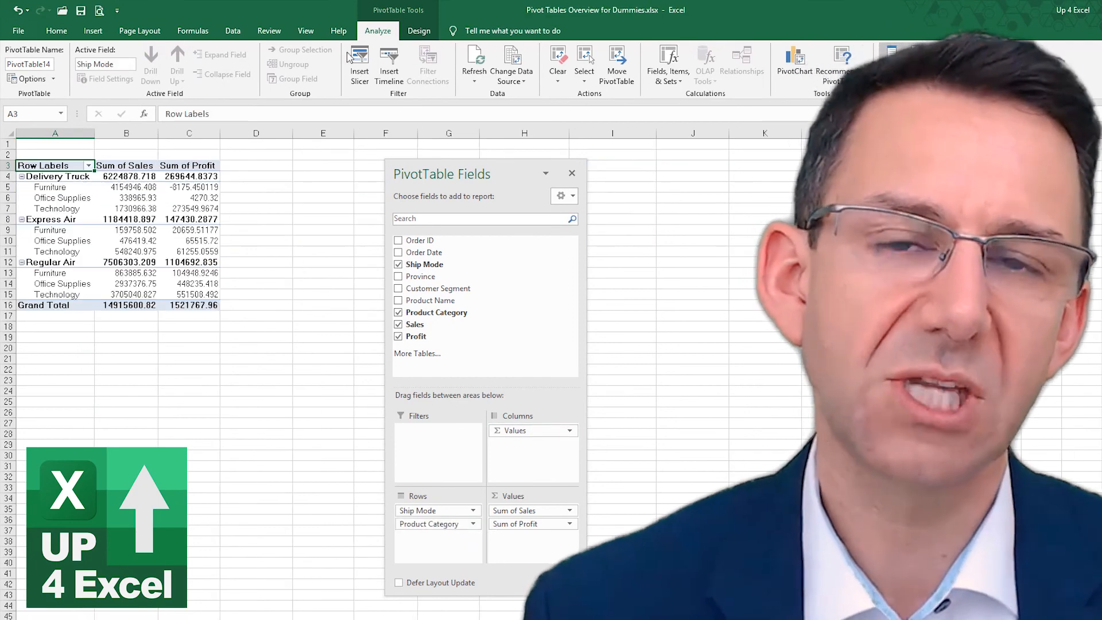
{"action": "left_click", "coordinate": [892, 64]}
{"action": "left_click", "coordinate": [892, 65]}
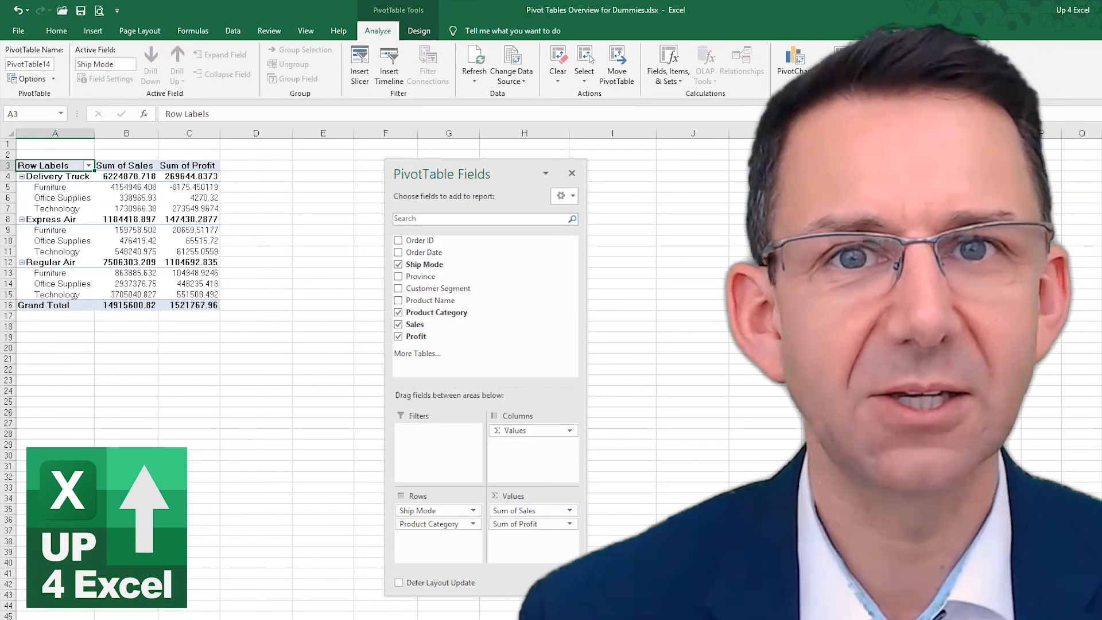
{"action": "left_click", "coordinate": [953, 65]}
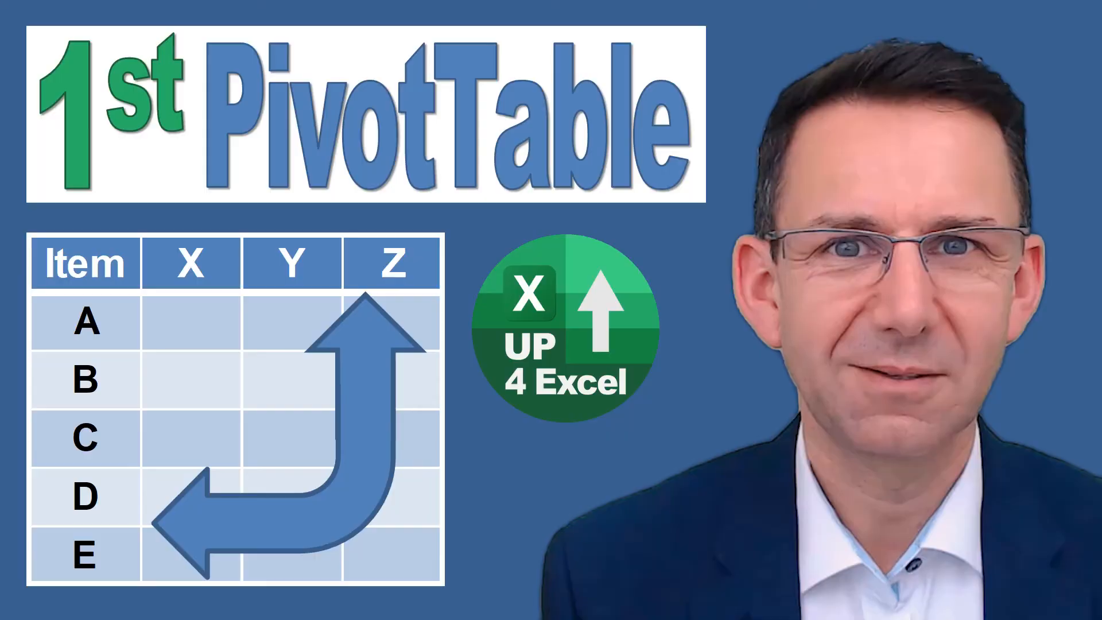